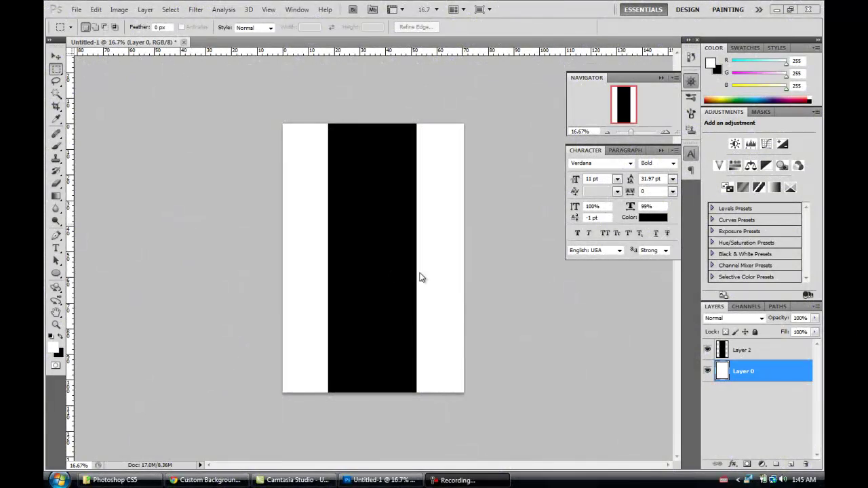
# Step: Resize the image to a new height in the Image Size dialog
pyautogui.click(119, 10)
pyautogui.click(136, 92)
pyautogui.click(575, 184)
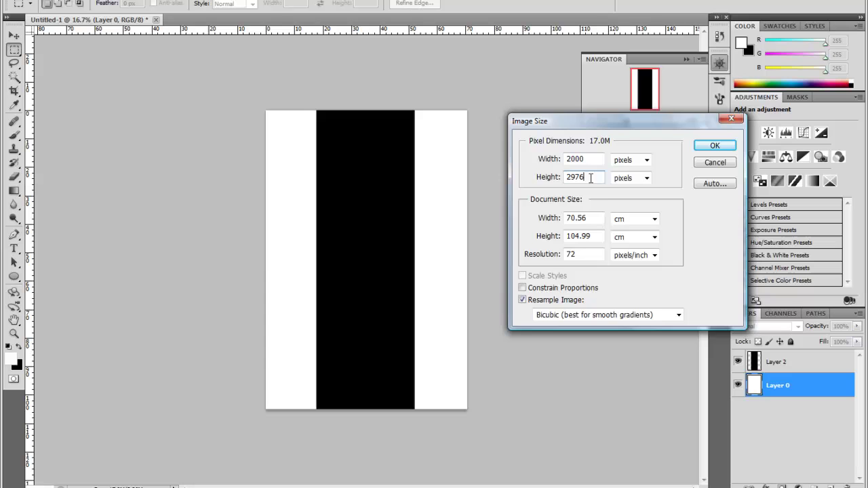
pyautogui.click(715, 145)
# Step: Gaussian-blur Layer 2's black band by about 95.5 px and set its fill to 71%
pyautogui.click(777, 362)
pyautogui.click(169, 0)
pyautogui.click(313, 138)
pyautogui.moveTo(655, 283)
pyautogui.mouseDown()
pyautogui.moveTo(676, 290)
pyautogui.moveTo(666, 288)
pyautogui.mouseUp()
pyautogui.click(725, 122)
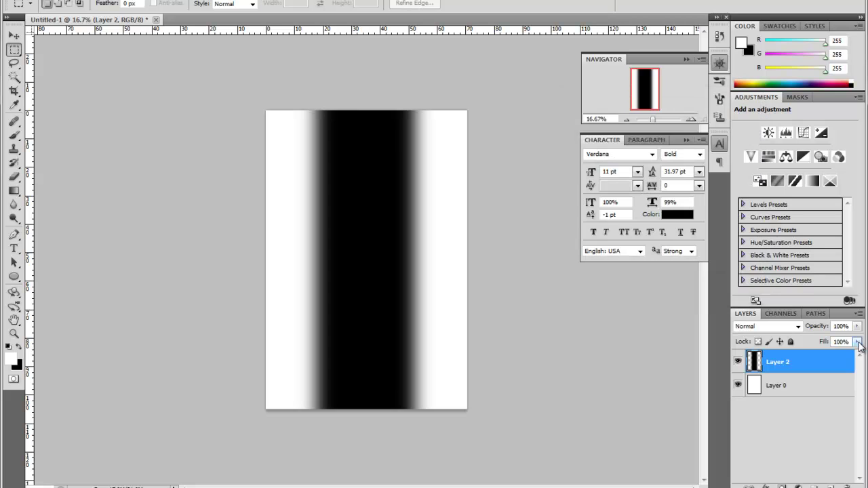
pyautogui.moveTo(859, 342); pyautogui.dragTo(843, 360)
# Step: Save the document to the Desktop as 'PS3 Gaming Background.psd', then view the wall texture in the browser
pyautogui.hotkey('alt', 'f')
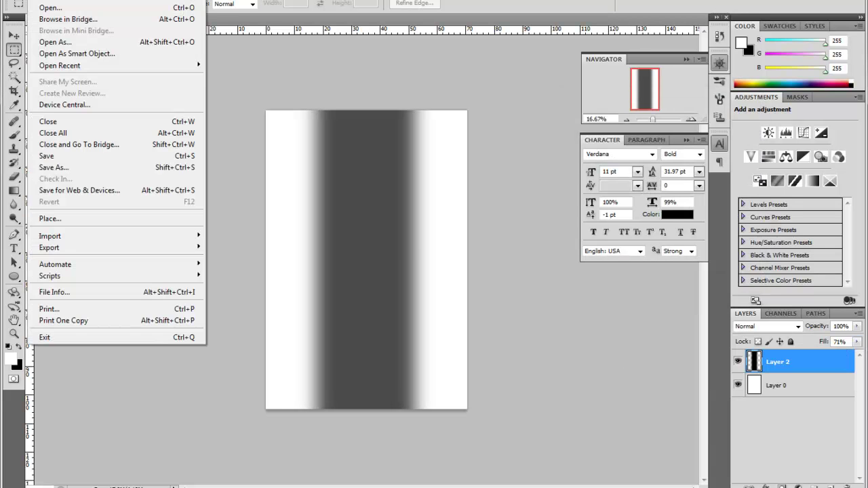
pyautogui.click(66, 167)
pyautogui.click(290, 114)
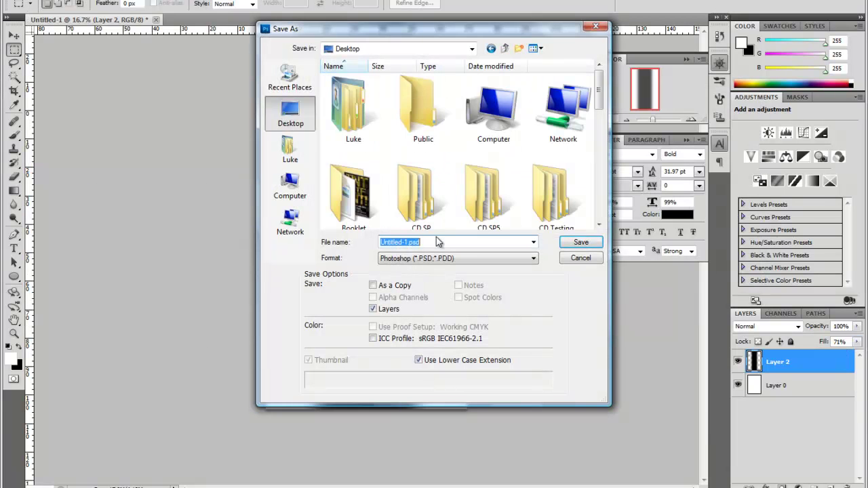
pyautogui.click(406, 247)
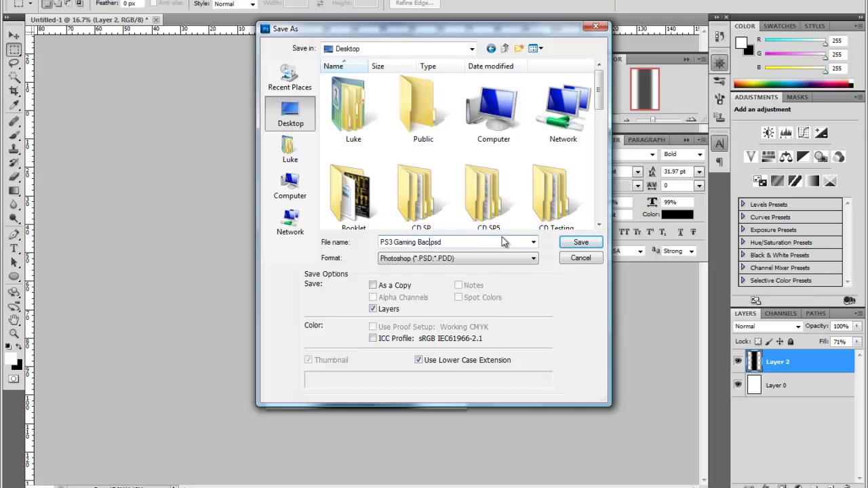
pyautogui.press('Return')
pyautogui.press('Return')
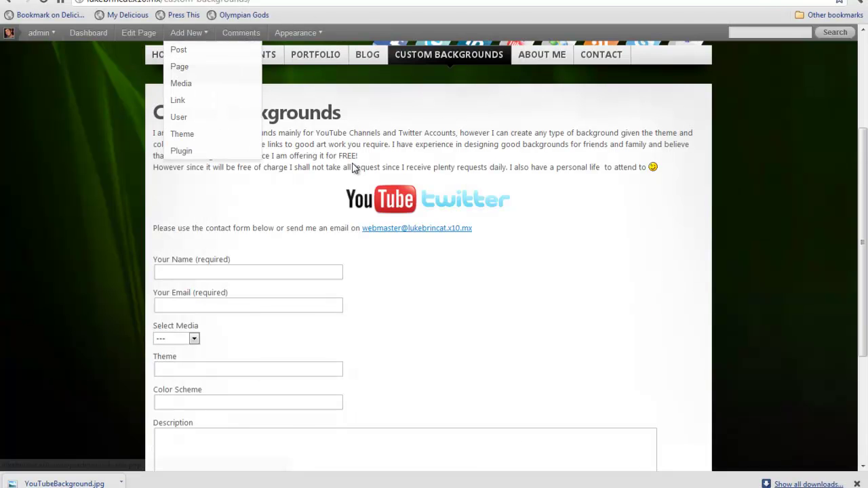
pyautogui.scroll(-3, 183, 113)
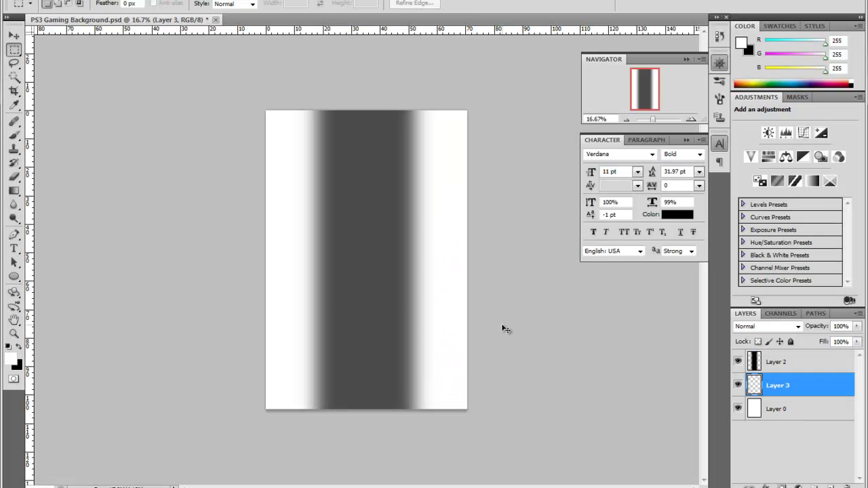
# Step: Paste the wall texture as Layer 3 and free-transform it to fill the entire canvas
pyautogui.hotkey('ctrl', 'v')
pyautogui.hotkey('ctrl', 't')
pyautogui.moveTo(413, 306)
pyautogui.mouseDown()
pyautogui.moveTo(430, 342)
pyautogui.moveTo(461, 353)
pyautogui.mouseUp()
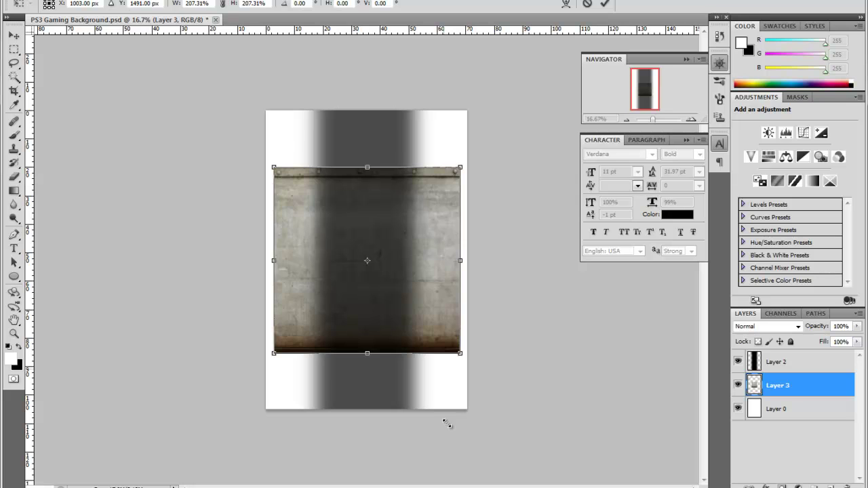
pyautogui.hotkey('ctrl', 'z')
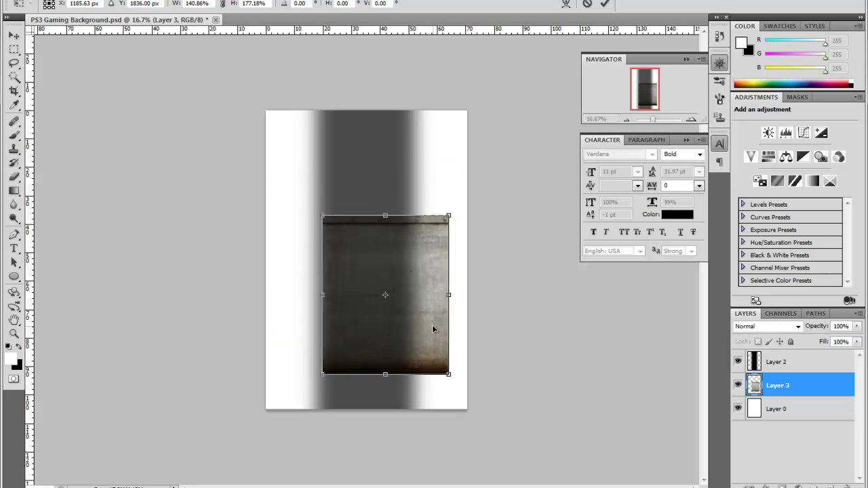
pyautogui.moveTo(322, 216); pyautogui.dragTo(280, 142)
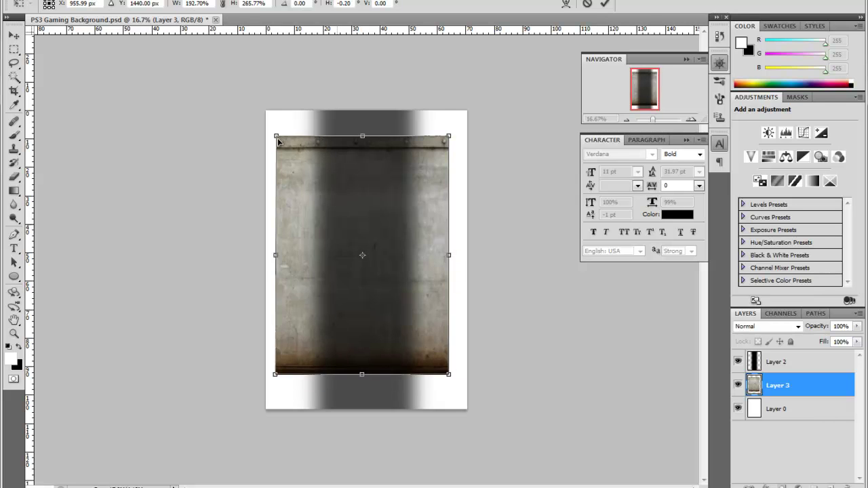
pyautogui.moveTo(332, 227); pyautogui.dragTo(318, 202)
pyautogui.moveTo(442, 354); pyautogui.dragTo(453, 365)
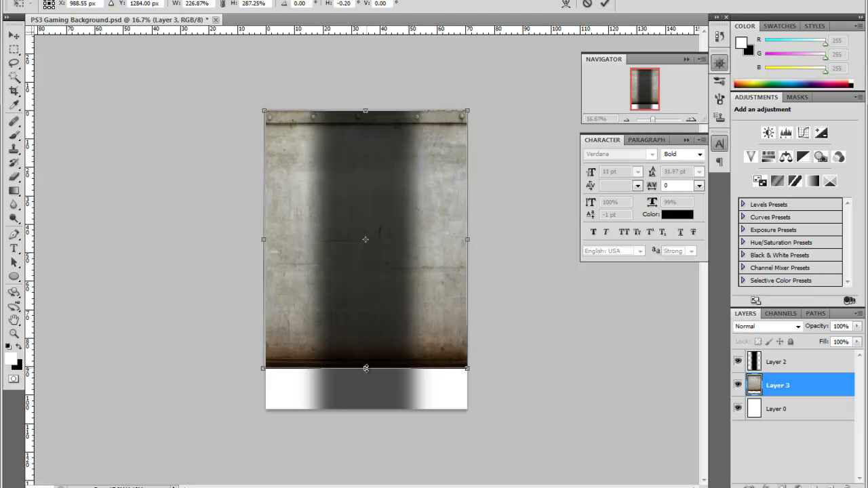
pyautogui.moveTo(450, 363); pyautogui.dragTo(467, 410)
pyautogui.press('Return')
# Step: Give Layer 3 a Spectrum gradient overlay at about 30% opacity
pyautogui.click(765, 487)
pyautogui.click(671, 459)
pyautogui.click(648, 275)
pyautogui.click(332, 112)
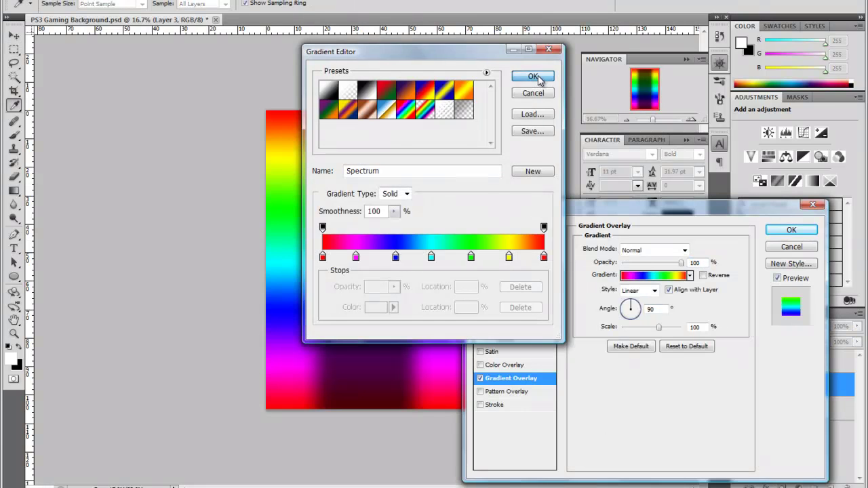
pyautogui.click(533, 80)
pyautogui.moveTo(681, 263); pyautogui.dragTo(640, 264)
pyautogui.click(792, 230)
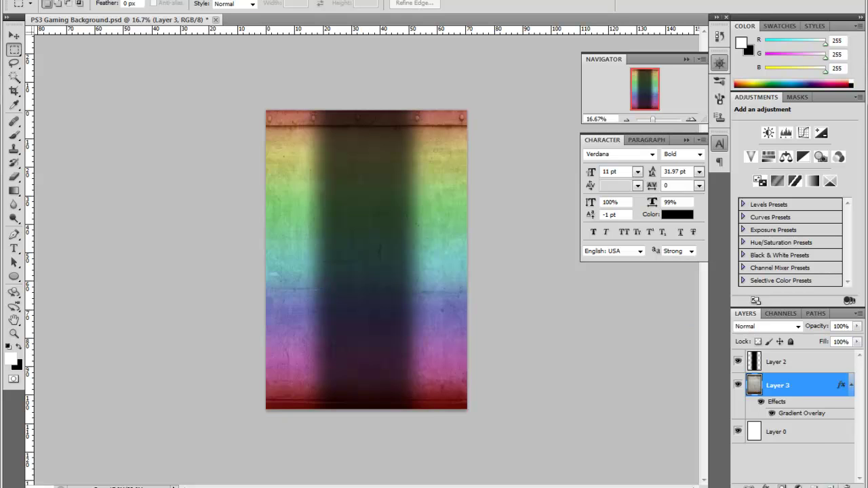
# Step: Paste the PS3 controller and delete its black background with the Magic Wand
pyautogui.hotkey('ctrl', 'v')
pyautogui.press('w')
pyautogui.click(373, 201)
pyautogui.hotkey('ctrl', 'd')
pyautogui.click(382, 202)
pyautogui.press('Delete')
pyautogui.hotkey('ctrl', 'd')
# Step: Select the controller, shrink the selection slightly, and trim its top edges with the Lasso
pyautogui.press('m')
pyautogui.click(14, 77)
pyautogui.click(277, 196)
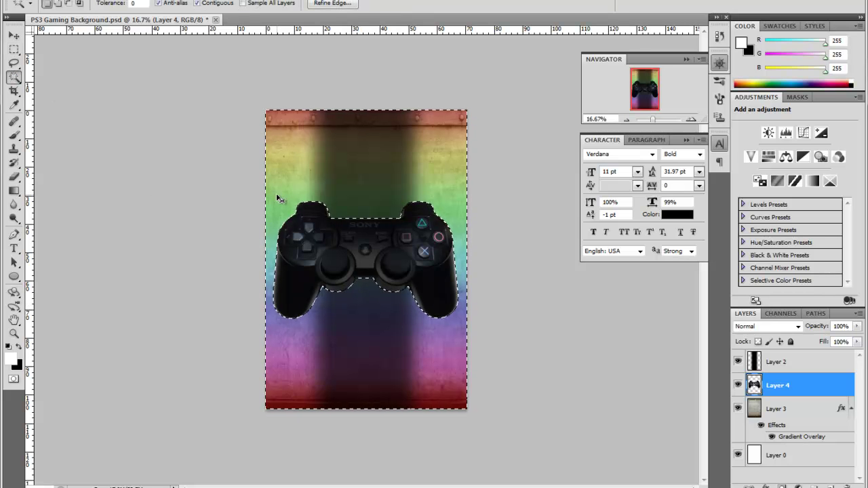
pyautogui.hotkey('ctrl', 'shift', 'i')
pyautogui.click(129, 0)
pyautogui.click(186, 159)
pyautogui.moveTo(458, 319); pyautogui.dragTo(453, 319)
pyautogui.press('Return')
pyautogui.click(14, 65)
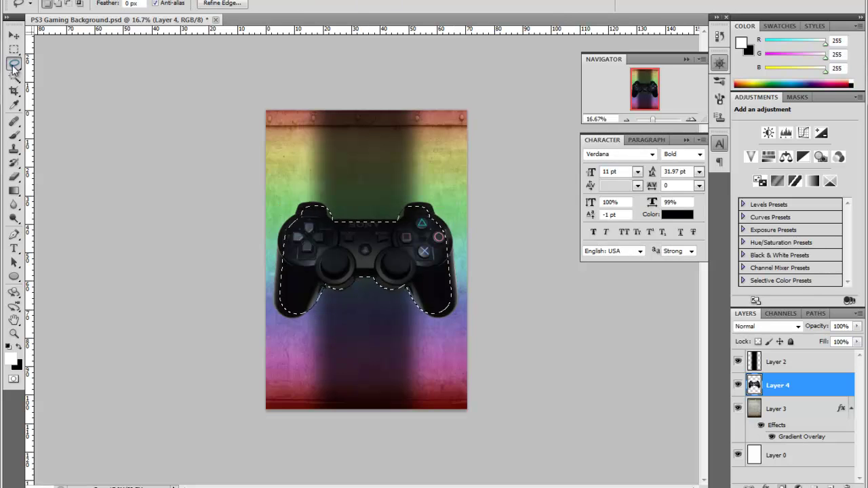
pyautogui.moveTo(339, 201); pyautogui.dragTo(369, 199)
pyautogui.moveTo(377, 208); pyautogui.dragTo(353, 206)
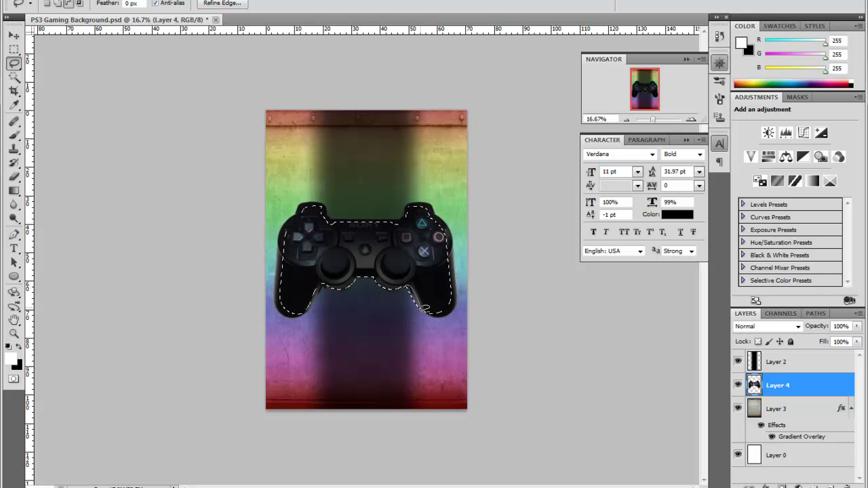
# Step: Invert the selection and soften the controller's edges with a 9.3 px Gaussian Blur
pyautogui.hotkey('ctrl', 'shift', 'i')
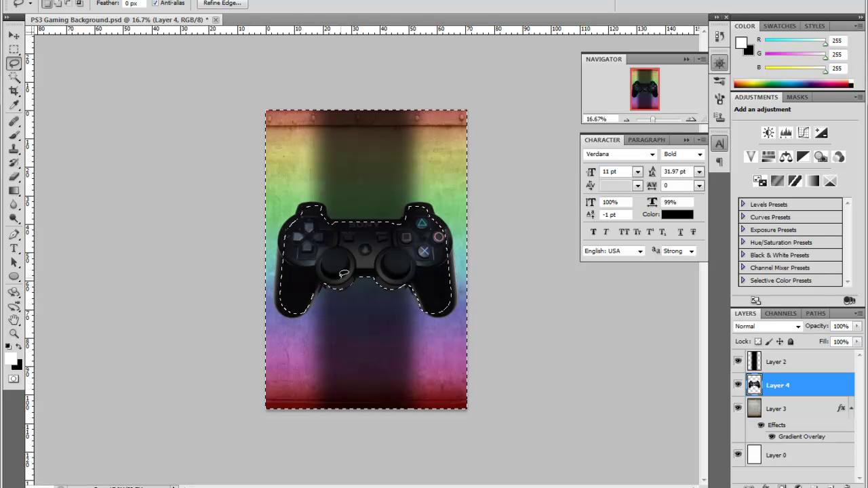
pyautogui.click(166, 0)
pyautogui.click(329, 135)
pyautogui.moveTo(665, 283)
pyautogui.mouseDown()
pyautogui.moveTo(590, 285)
pyautogui.moveTo(618, 284)
pyautogui.mouseUp()
pyautogui.click(725, 122)
# Step: Scale the controller to about 59% and rotate it about -30° near the top-left
pyautogui.press('l')
pyautogui.hotkey('ctrl', 'd')
pyautogui.hotkey('ctrl', 't')
pyautogui.moveTo(416, 291); pyautogui.dragTo(410, 220)
pyautogui.moveTo(444, 261)
pyautogui.mouseDown()
pyautogui.moveTo(407, 249)
pyautogui.moveTo(424, 258)
pyautogui.moveTo(434, 197)
pyautogui.moveTo(353, 179)
pyautogui.mouseUp()
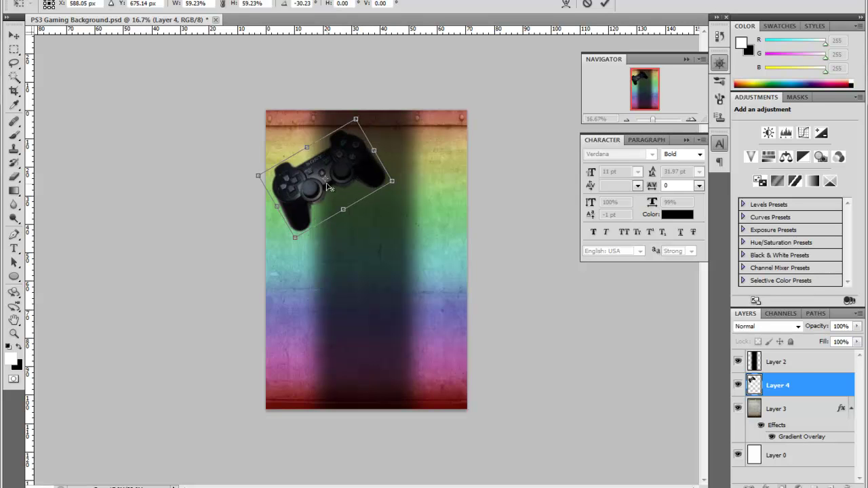
# Step: Commit the controller transform and duplicate the controller layer
pyautogui.press('Return')
pyautogui.press('l')
pyautogui.rightClick(803, 387)
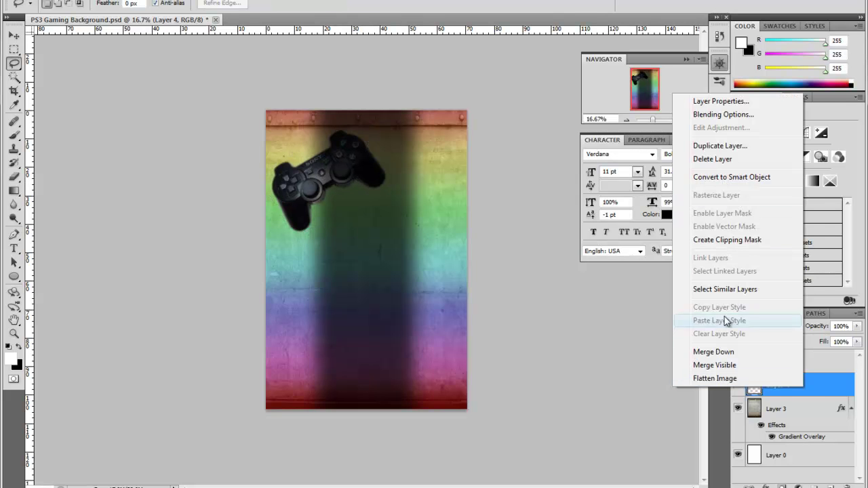
pyautogui.click(712, 147)
pyautogui.click(306, 74)
# Step: Rotate the copy and move it right to form a V, tilted about -7.8°
pyautogui.hotkey('ctrl', 't')
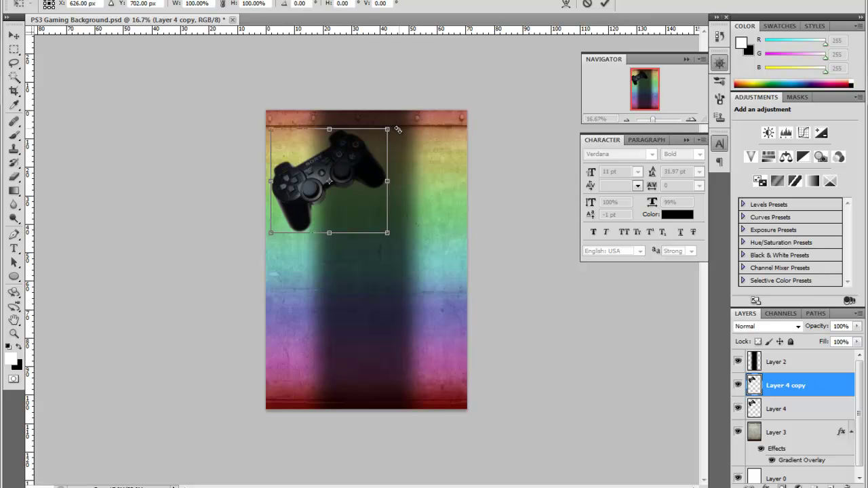
pyautogui.moveTo(398, 130); pyautogui.dragTo(378, 228)
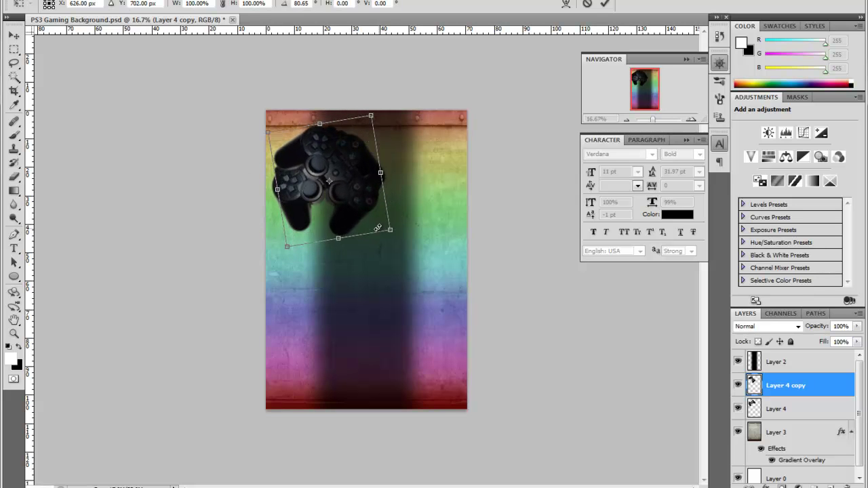
pyautogui.press('Return')
pyautogui.moveTo(358, 213); pyautogui.dragTo(427, 200)
pyautogui.hotkey('shift', 'Down')
pyautogui.hotkey('shift', 'Down')
pyautogui.hotkey('shift', 'Down')
pyautogui.hotkey('shift', 'Down')
pyautogui.hotkey('shift', 'Down')
pyautogui.hotkey('ctrl', 't')
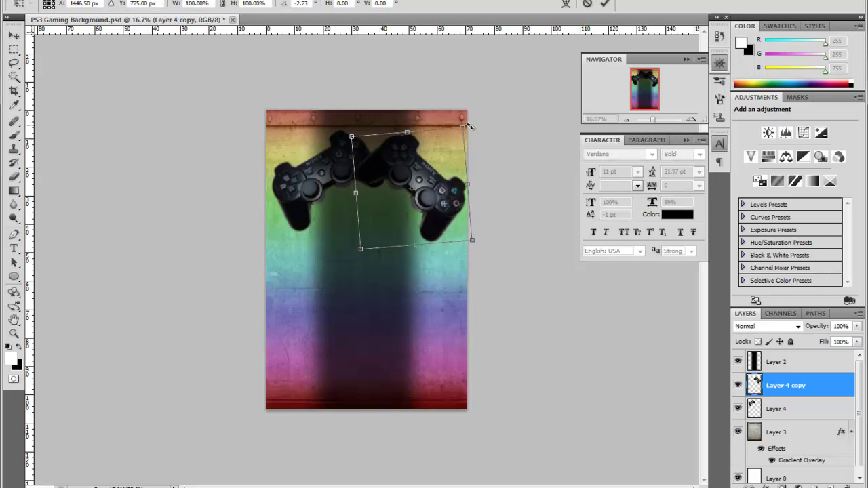
pyautogui.moveTo(478, 132); pyautogui.dragTo(476, 169)
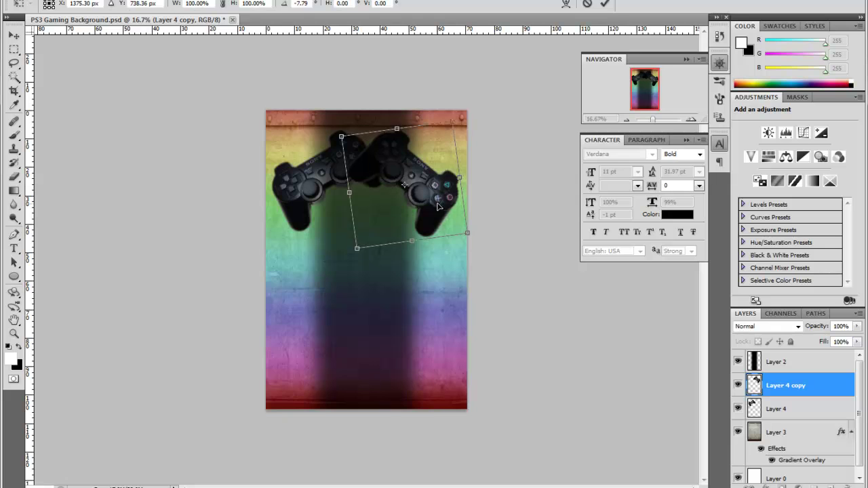
pyautogui.press('Return')
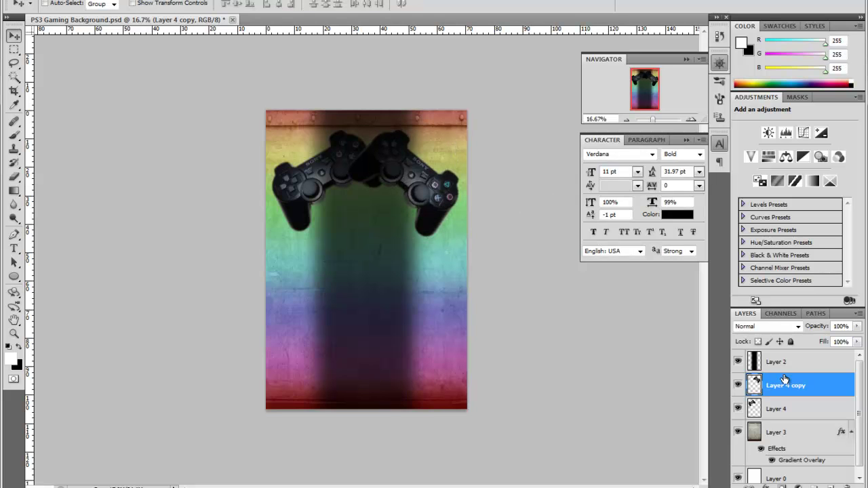
# Step: Set the centre band's fill on Layer 2 to 84%
pyautogui.click(776, 361)
pyautogui.click(856, 342)
pyautogui.moveTo(855, 355); pyautogui.dragTo(853, 357)
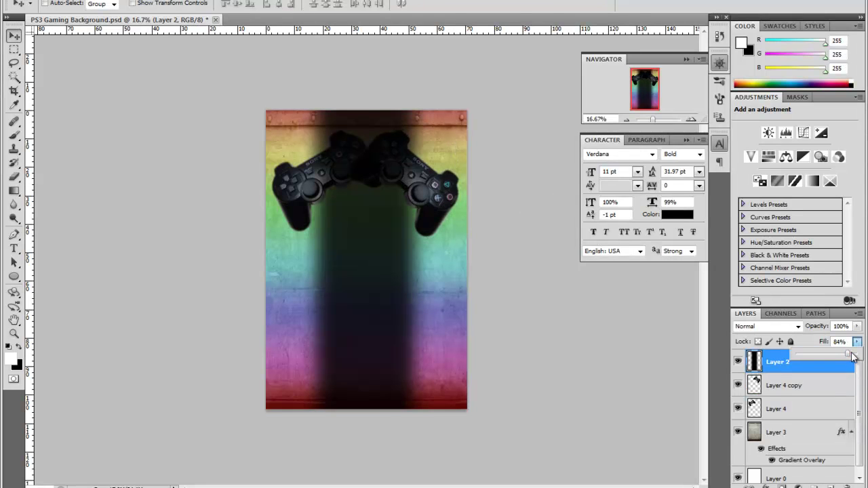
pyautogui.click(802, 386)
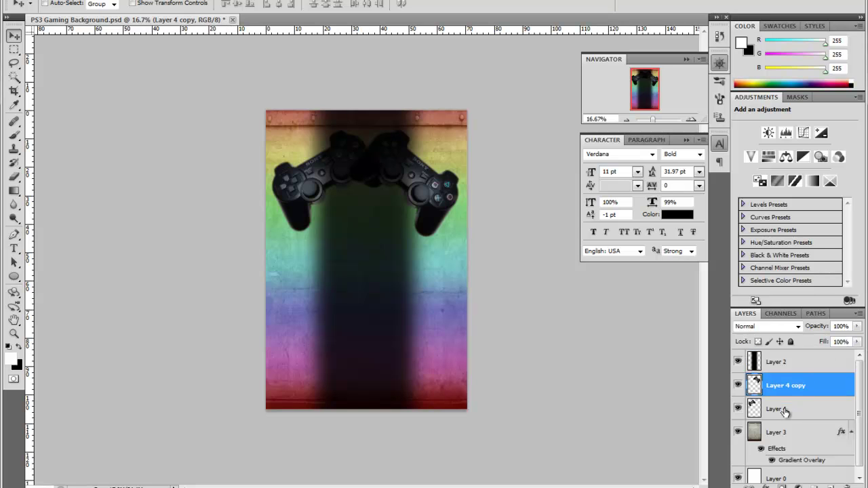
# Step: Marquee the controllers' overlap and merge the two controller layers into one
pyautogui.keyDown('shift'); pyautogui.click(780, 409); pyautogui.keyUp('shift')
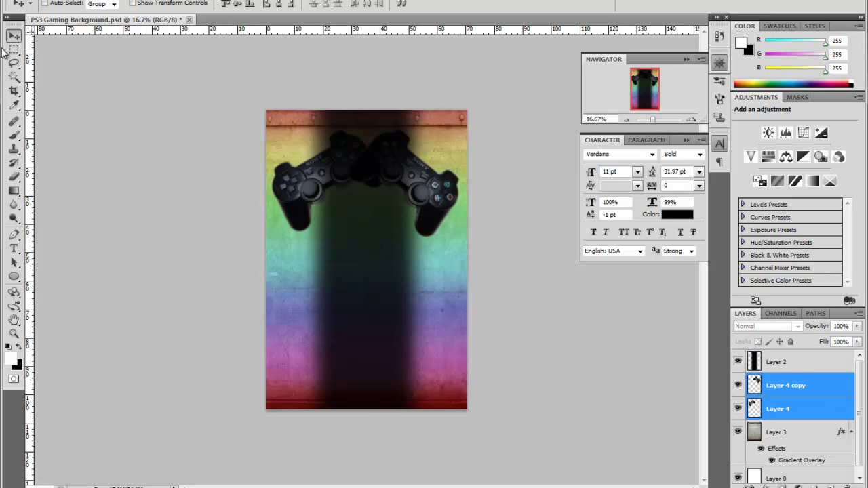
pyautogui.click(13, 49)
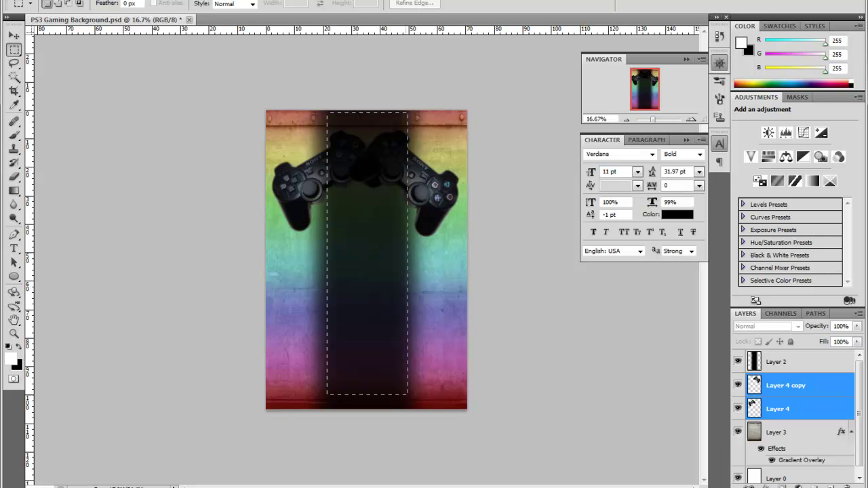
pyautogui.hotkey('ctrl', 'd')
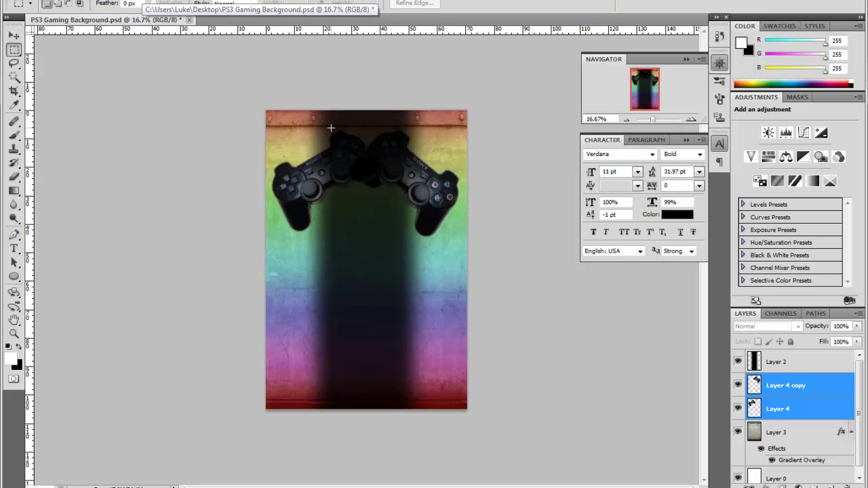
pyautogui.moveTo(404, 226); pyautogui.dragTo(405, 230)
pyautogui.click(82, 0)
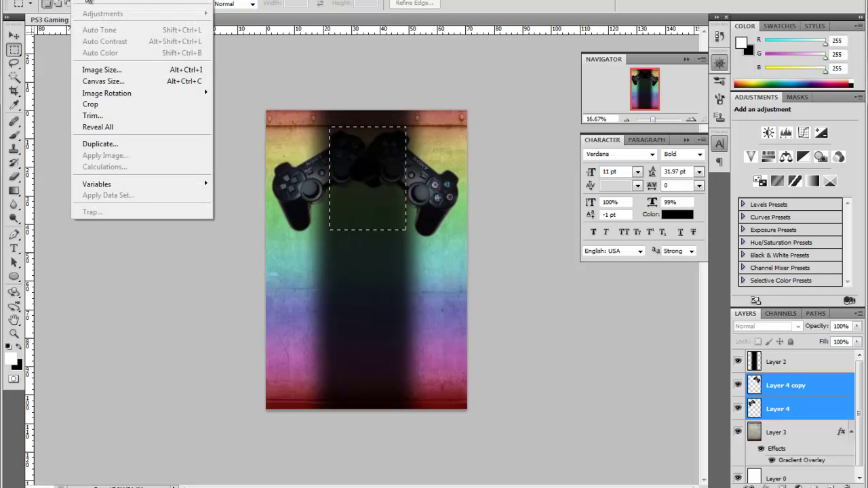
pyautogui.rightClick(801, 387)
pyautogui.click(709, 349)
# Step: Soften the overlap with Gaussian Blur and the Blur tool, then set the band's fill to 96%
pyautogui.click(167, 2)
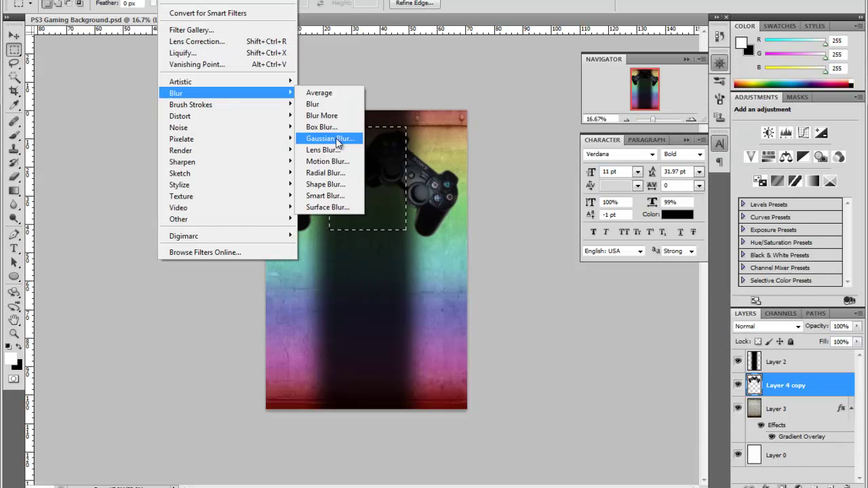
pyautogui.click(359, 138)
pyautogui.moveTo(638, 284); pyautogui.dragTo(620, 288)
pyautogui.press('Return')
pyautogui.hotkey('ctrl', 'd')
pyautogui.click(14, 204)
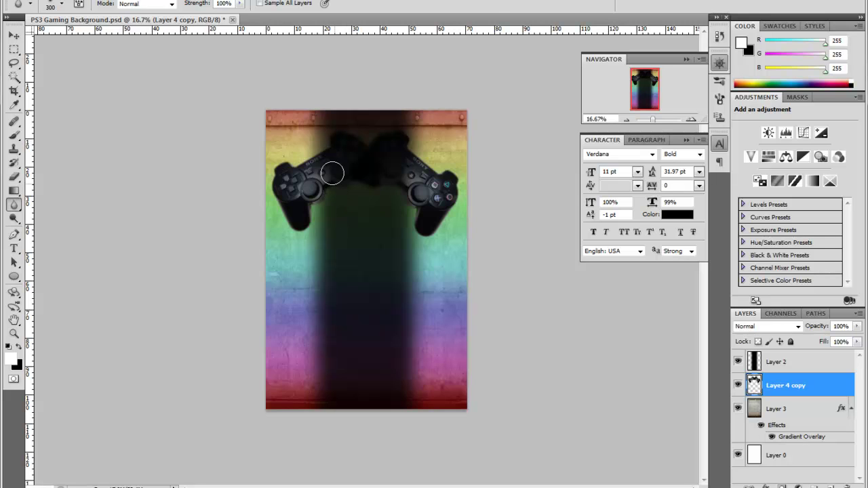
pyautogui.moveTo(398, 215)
pyautogui.mouseDown()
pyautogui.moveTo(382, 258)
pyautogui.moveTo(361, 256)
pyautogui.mouseUp()
pyautogui.click(841, 362)
pyautogui.moveTo(857, 341)
pyautogui.mouseDown()
pyautogui.moveTo(860, 358)
pyautogui.moveTo(844, 366)
pyautogui.mouseUp()
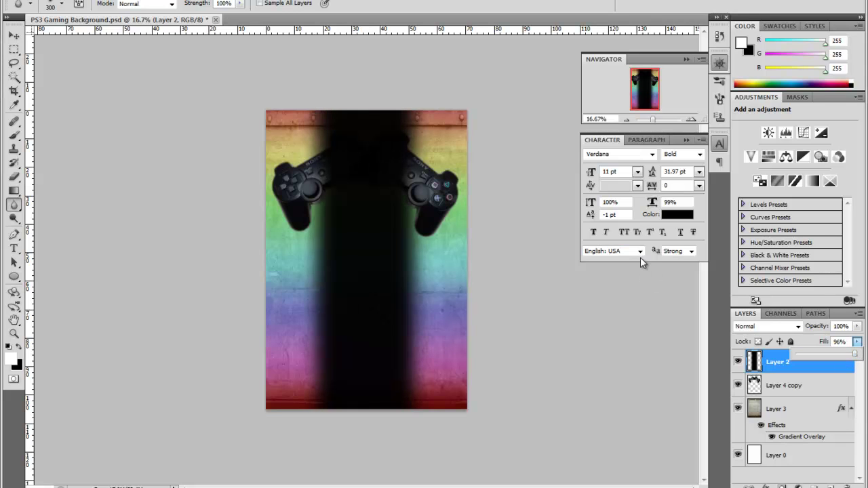
# Step: Stretch the centre band to about 133% width so it hides more of each controller
pyautogui.hotkey('ctrl', 't')
pyautogui.moveTo(438, 259); pyautogui.dragTo(461, 261)
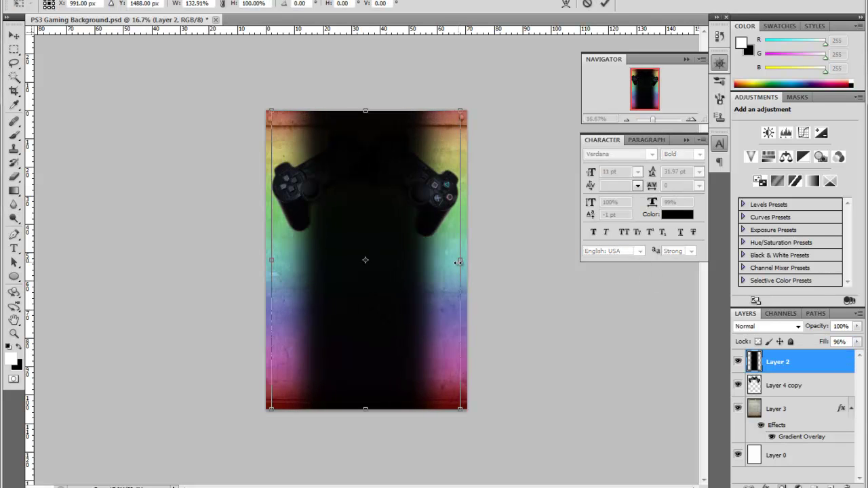
pyautogui.press('Return')
pyautogui.press('r')
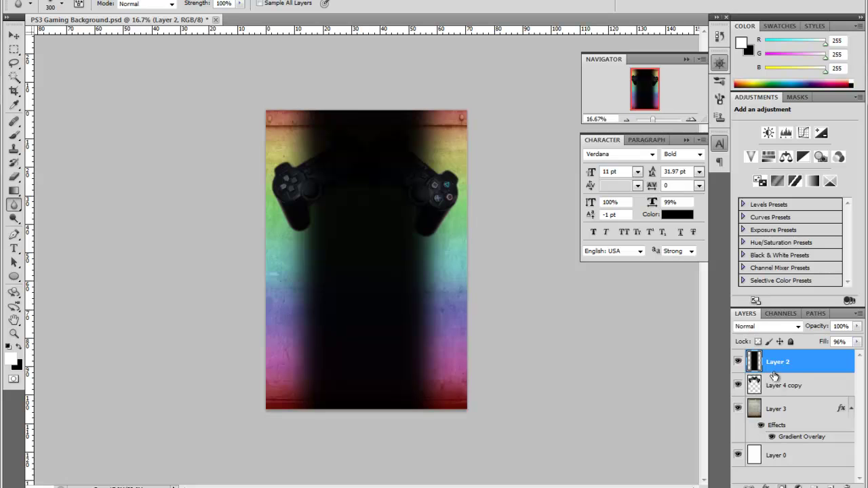
pyautogui.click(803, 387)
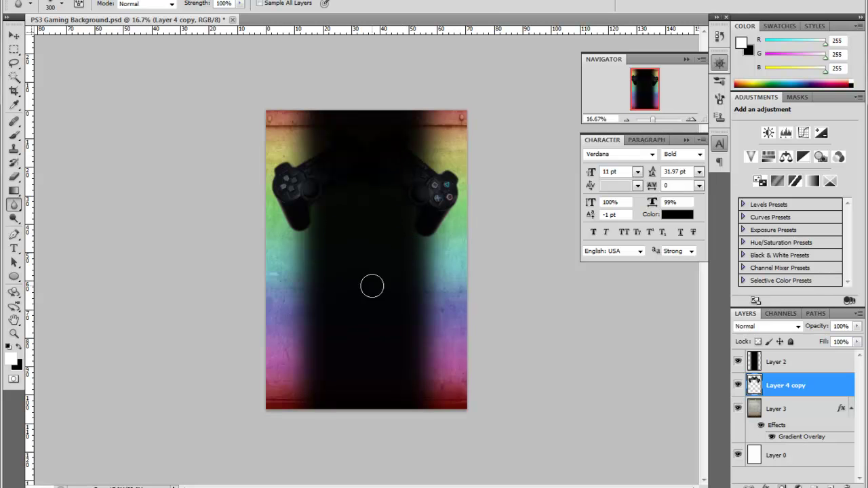
# Step: Type 'PS3 Gaming' in white (#ffffff) on the lower left
pyautogui.click(13, 248)
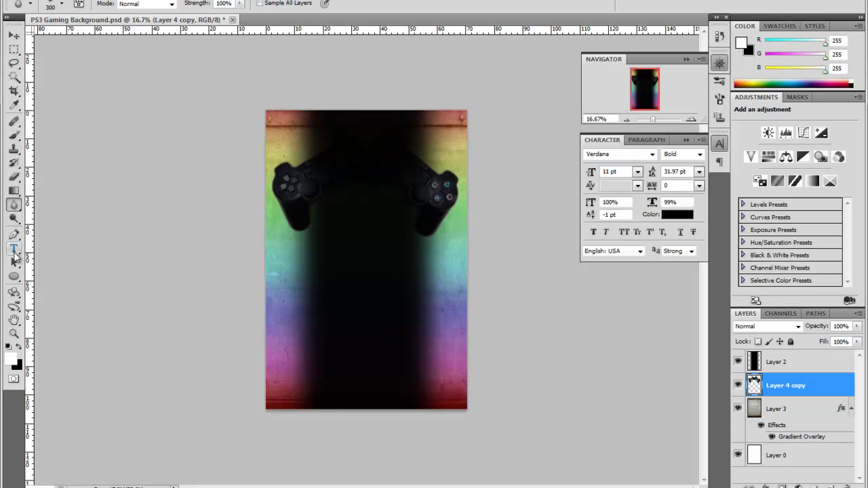
pyautogui.click(302, 314)
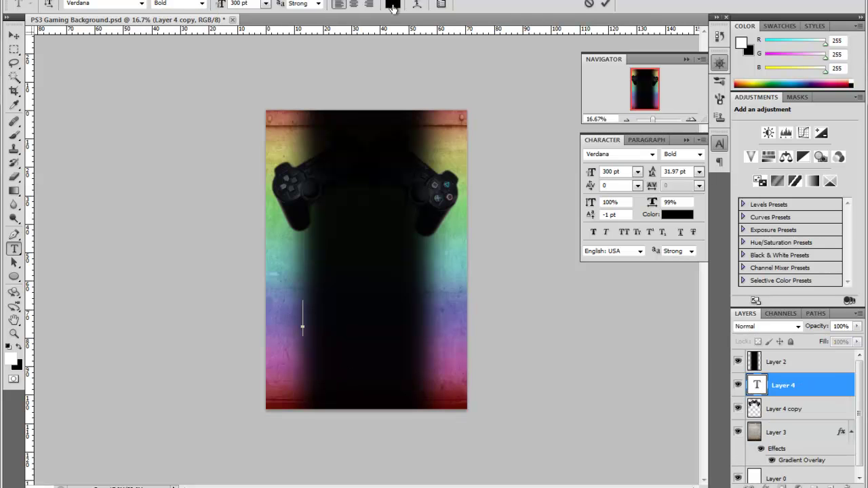
pyautogui.click(393, 4)
pyautogui.write('ffffff')
pyautogui.press('Return')
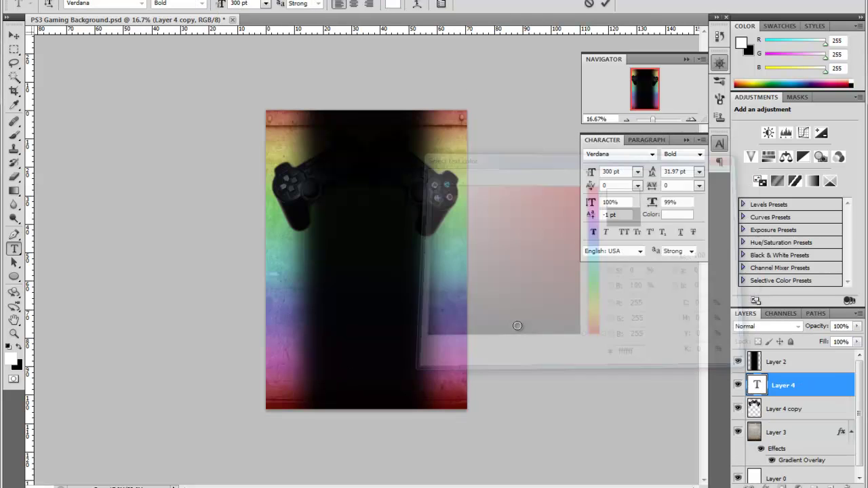
pyautogui.write('PS3 Gami')
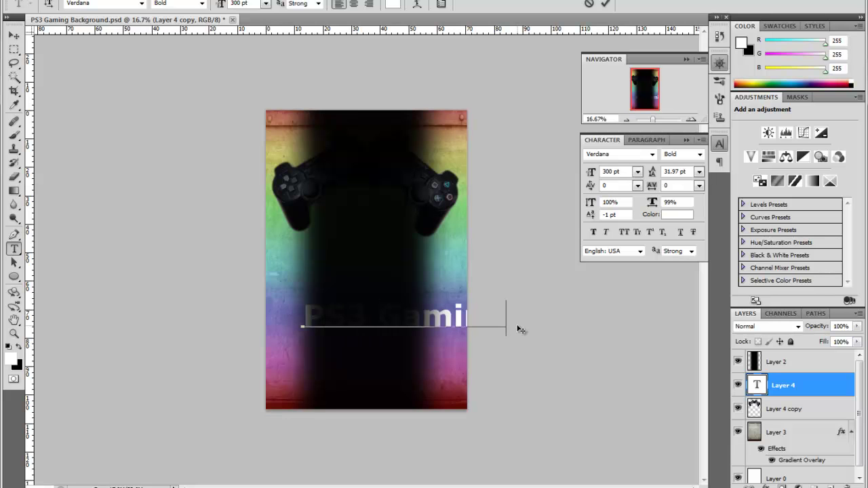
pyautogui.write('ng')
pyautogui.hotkey('ctrl', 'Return')
# Step: Rotate the text -90°, scale it to about 76%, and place it up the left side
pyautogui.press('v')
pyautogui.hotkey('ctrl', 't')
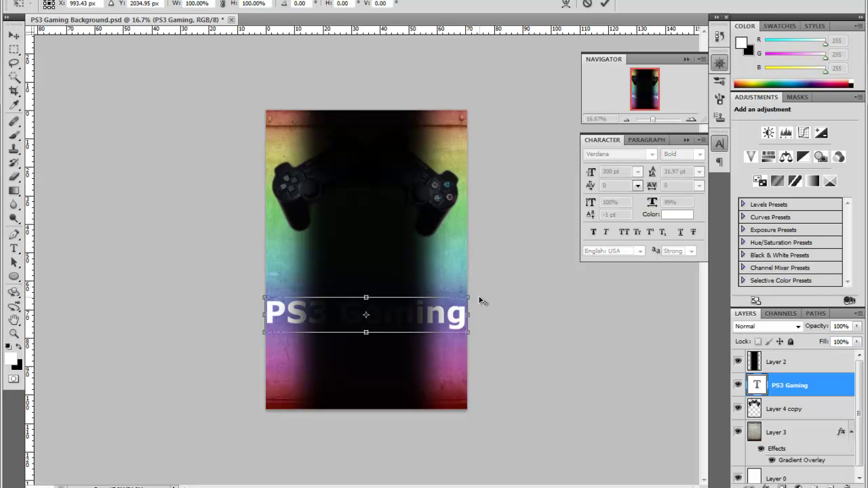
pyautogui.moveTo(476, 293); pyautogui.dragTo(362, 203)
pyautogui.moveTo(369, 266); pyautogui.dragTo(308, 162)
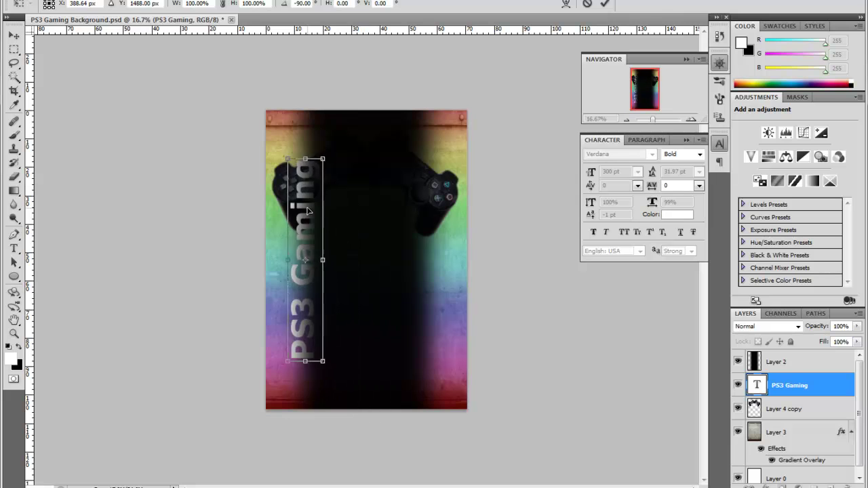
pyautogui.moveTo(323, 313); pyautogui.dragTo(320, 289)
pyautogui.moveTo(302, 260); pyautogui.dragTo(296, 253)
pyautogui.press('Return')
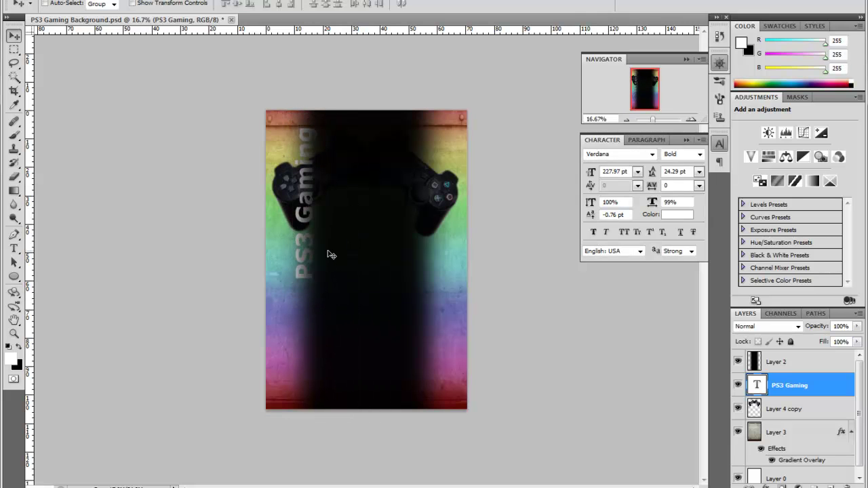
# Step: Change the 'PS3 Gaming' font to Century Gothic and nudge it into place
pyautogui.press('t')
pyautogui.click(305, 204)
pyautogui.hotkey('ctrl', 'a')
pyautogui.click(142, 4)
pyautogui.moveTo(258, 326); pyautogui.dragTo(257, 95)
pyautogui.click(109, 90)
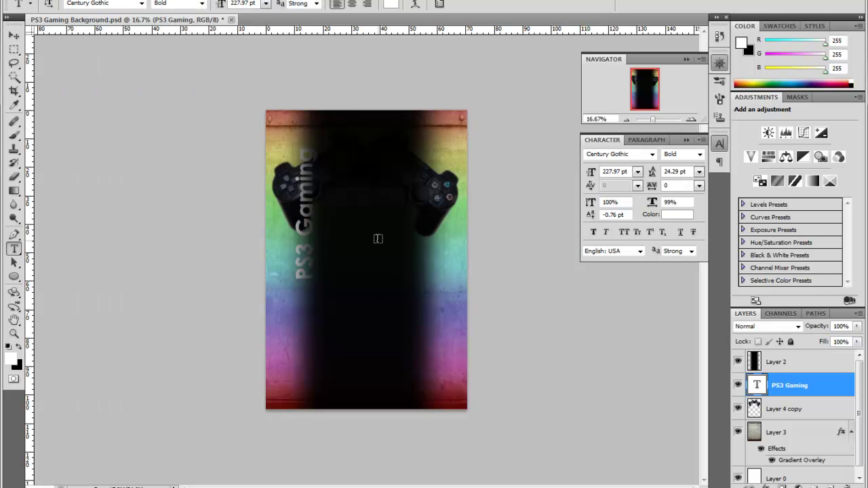
pyautogui.press('v')
pyautogui.moveTo(304, 197); pyautogui.dragTo(309, 190)
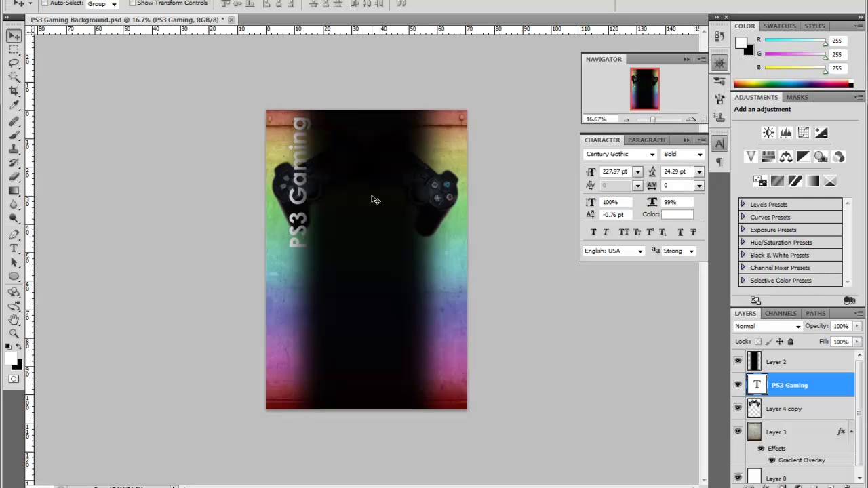
pyautogui.moveTo(652, 119); pyautogui.dragTo(656, 119)
pyautogui.moveTo(644, 85); pyautogui.dragTo(637, 87)
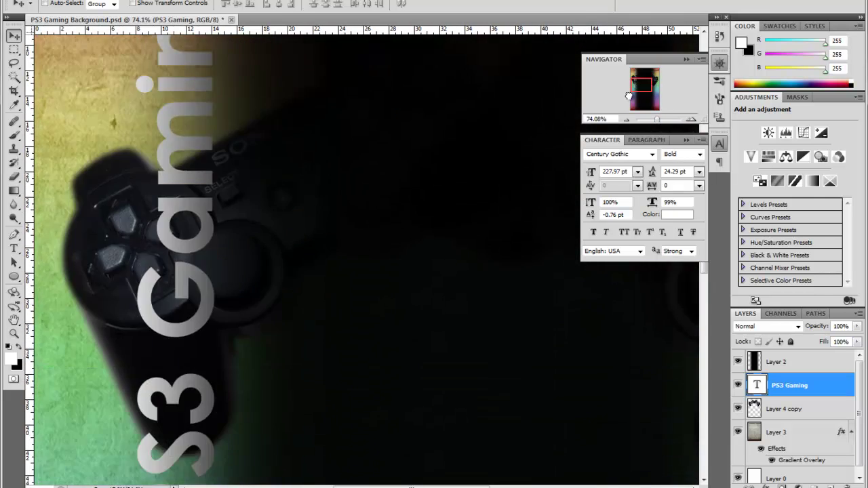
pyautogui.moveTo(656, 120); pyautogui.dragTo(654, 119)
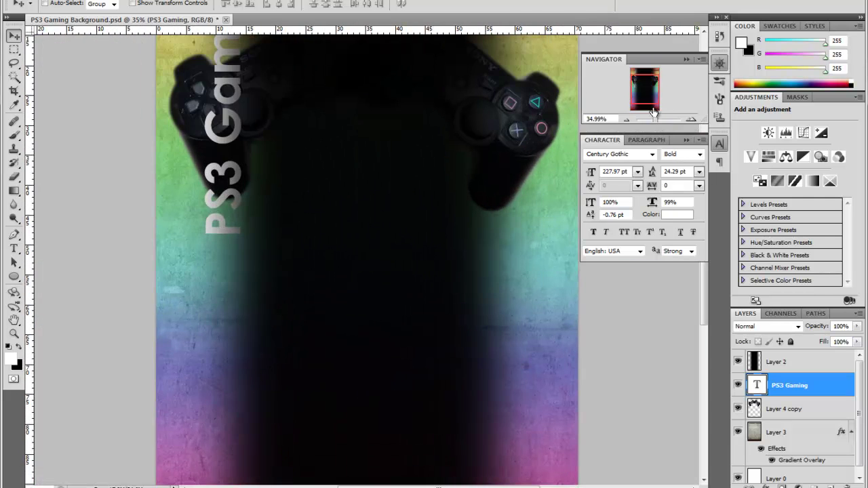
pyautogui.scroll(3, 280, 331)
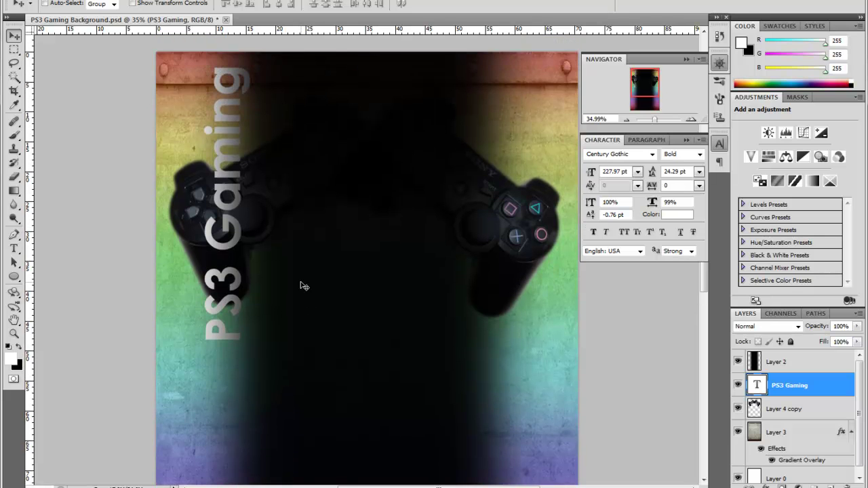
pyautogui.scroll(-1, 303, 286)
pyautogui.scroll(-5, 285, 300)
# Step: Type 'Subscribe' as a new text layer on the right side of the canvas
pyautogui.click(15, 249)
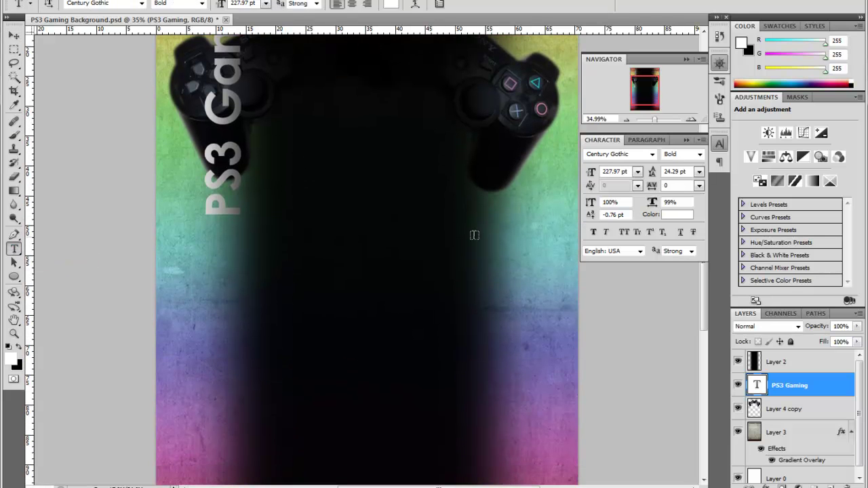
pyautogui.click(490, 234)
pyautogui.write('Subscribe')
pyautogui.hotkey('ctrl', 'Return')
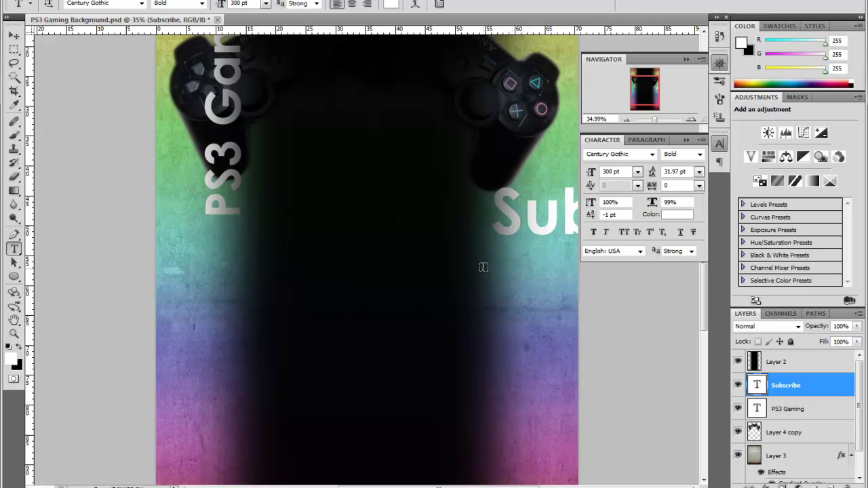
pyautogui.press('v')
pyautogui.moveTo(482, 266); pyautogui.dragTo(362, 230)
# Step: Rotate 'Subscribe' 90° down the right edge, then begin a new text line in the centre band
pyautogui.hotkey('ctrl', 't')
pyautogui.moveTo(353, 173); pyautogui.dragTo(512, 130)
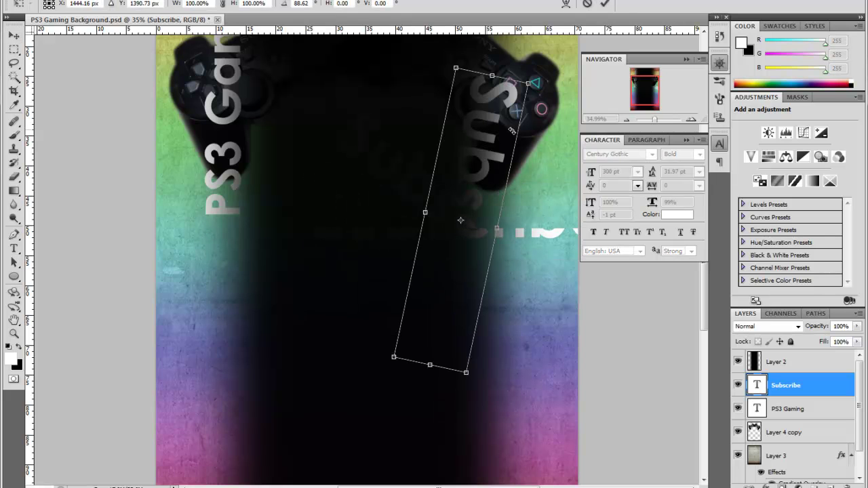
pyautogui.moveTo(460, 221); pyautogui.dragTo(511, 249)
pyautogui.press('Return')
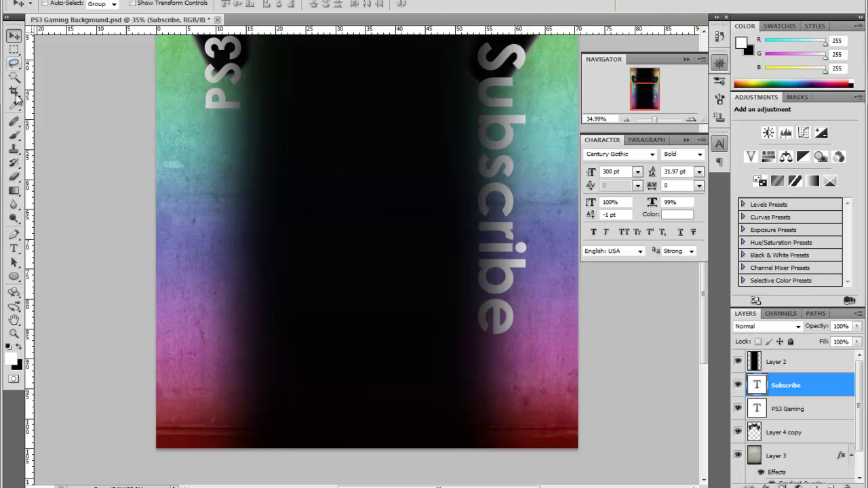
pyautogui.click(14, 250)
pyautogui.click(247, 285)
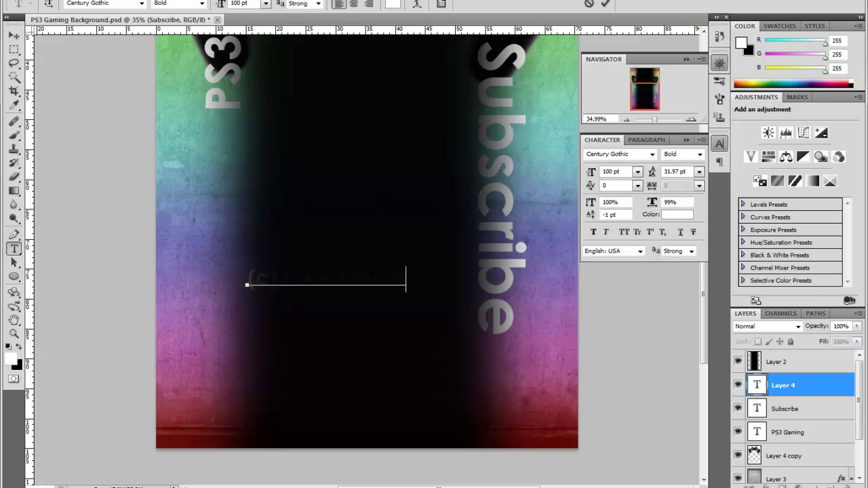
# Step: Add the copyright credit (author's name and 2011), rotate it vertical, move it left and scale to 72.91%
pyautogui.write('Luke Bosco')
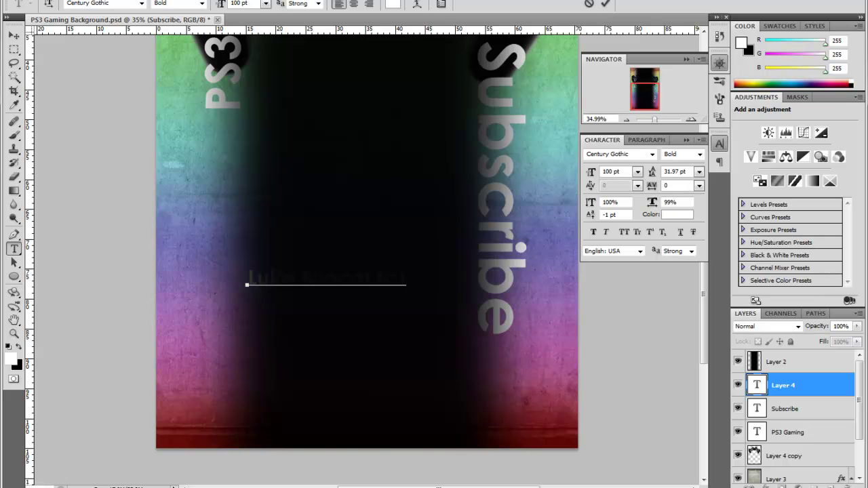
pyautogui.write('2011')
pyautogui.hotkey('ctrl', 'Return')
pyautogui.press('v')
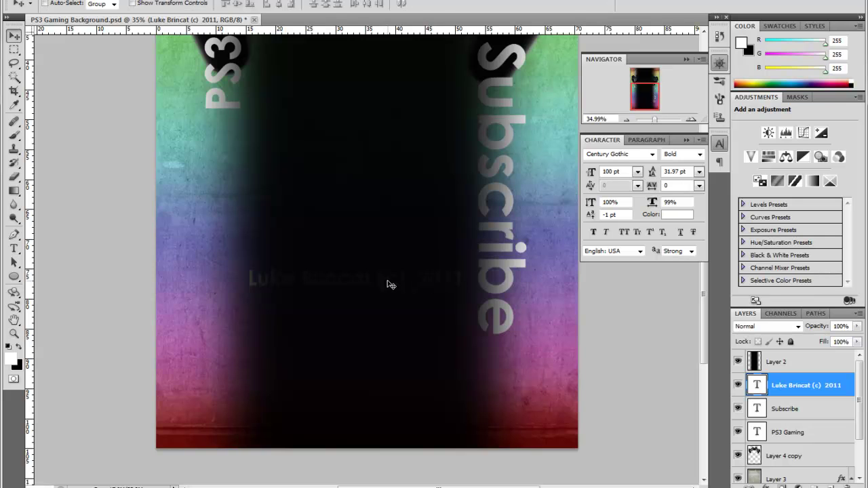
pyautogui.hotkey('ctrl', 't')
pyautogui.moveTo(473, 264); pyautogui.dragTo(340, 163)
pyautogui.moveTo(358, 236); pyautogui.dragTo(254, 253)
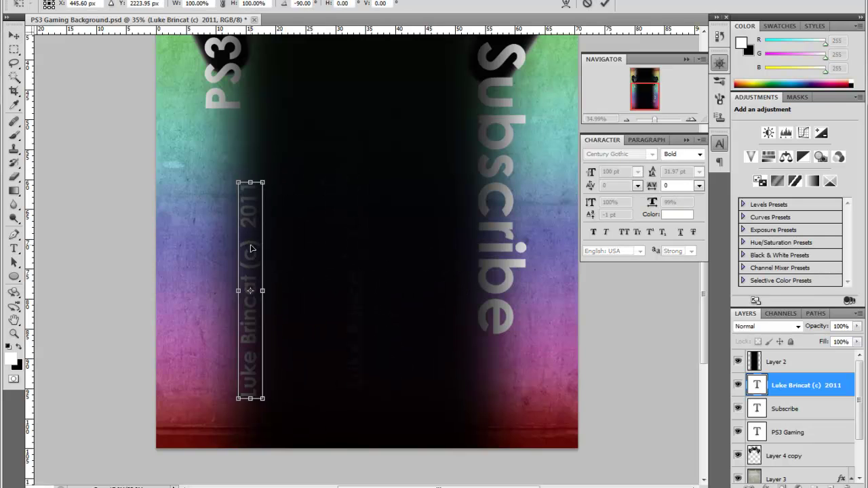
pyautogui.moveTo(261, 405); pyautogui.dragTo(256, 324)
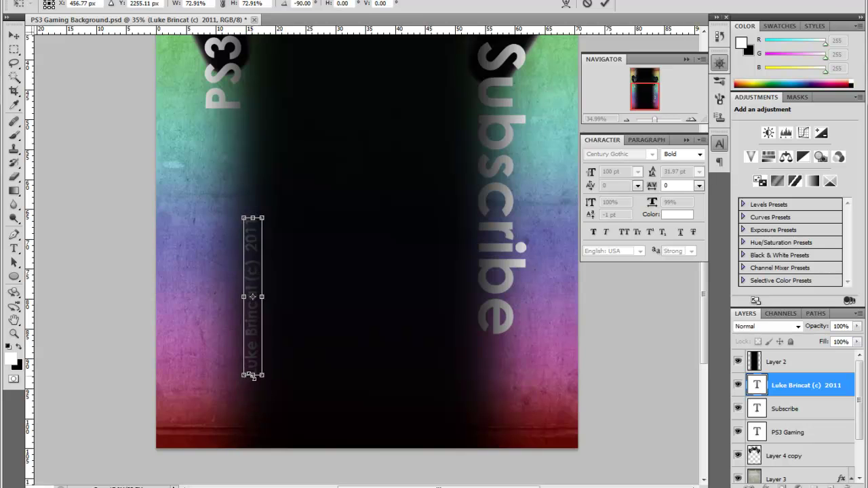
pyautogui.press('Return')
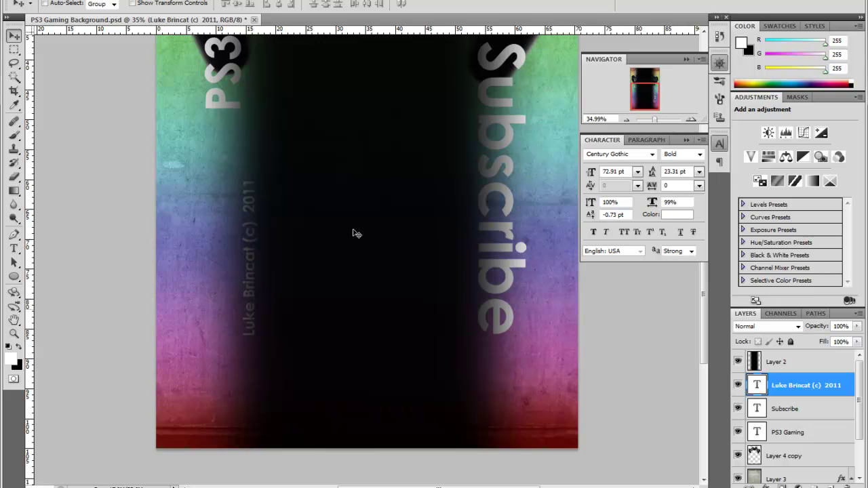
# Step: Copy the lightning image from the browser
pyautogui.moveTo(648, 95)
pyautogui.mouseDown()
pyautogui.moveTo(656, 119)
pyautogui.moveTo(652, 82)
pyautogui.mouseUp()
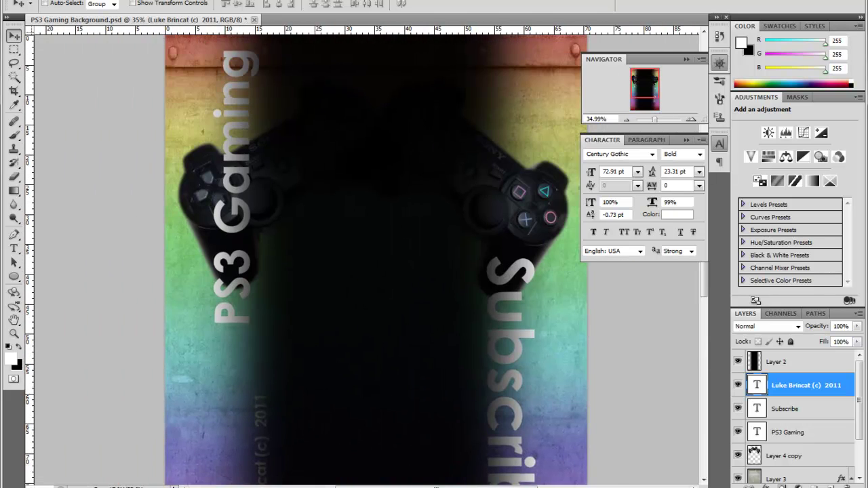
pyautogui.click(181, 461)
pyautogui.rightClick(328, 119)
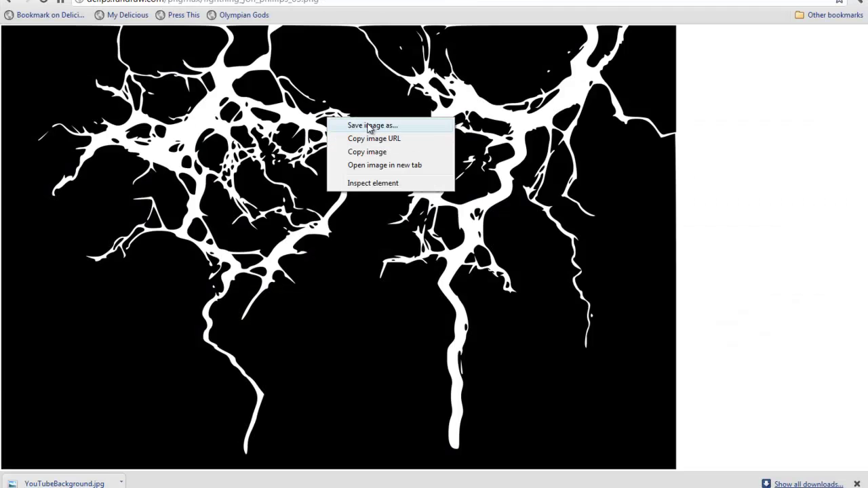
pyautogui.click(366, 151)
# Step: Add a new empty layer and place it below the PS3 Gaming layer
pyautogui.hotkey('alt', 'Tab')
pyautogui.scroll(-1, 799, 407)
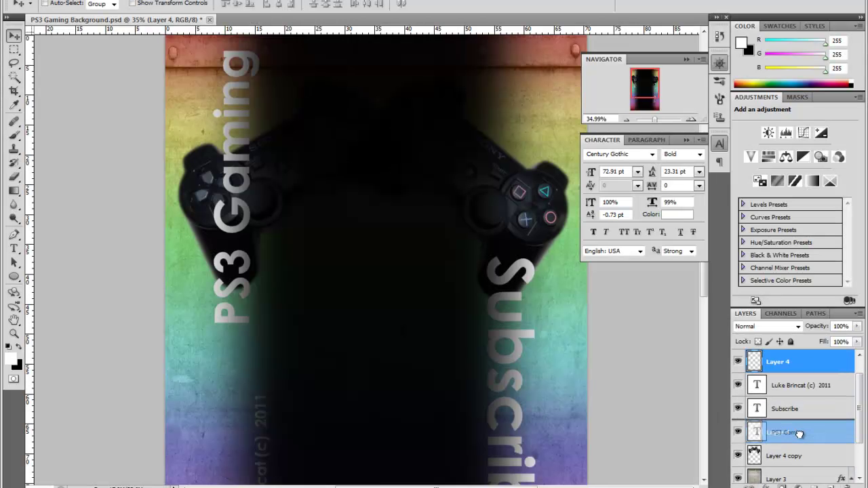
pyautogui.moveTo(800, 434); pyautogui.dragTo(781, 435)
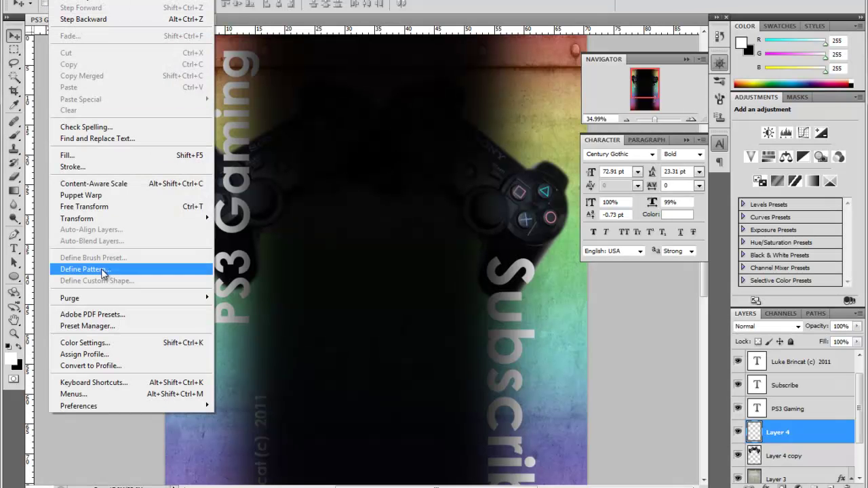
# Step: Save the lightning image from the browser to disk
pyautogui.click(666, 337)
pyautogui.press('m')
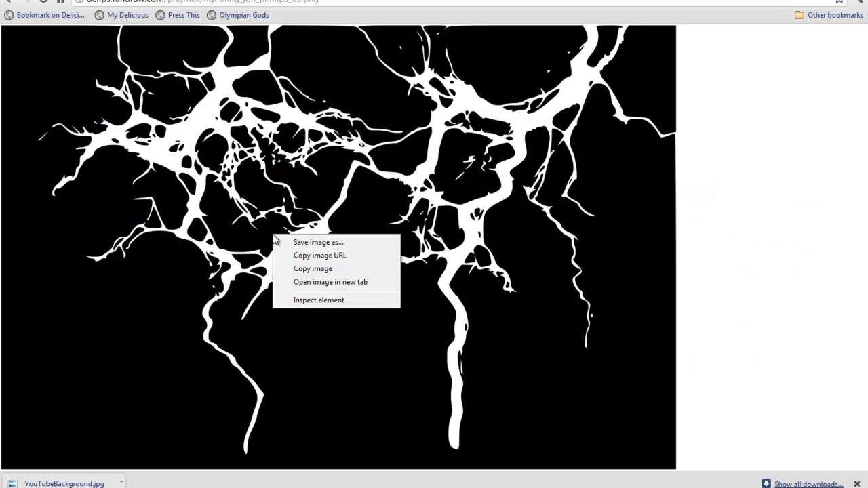
pyautogui.click(312, 241)
pyautogui.click(335, 145)
# Step: Open the downloaded lightning PNG from the Pictures folder as its own Photoshop document
pyautogui.hotkey('ctrl', 'o')
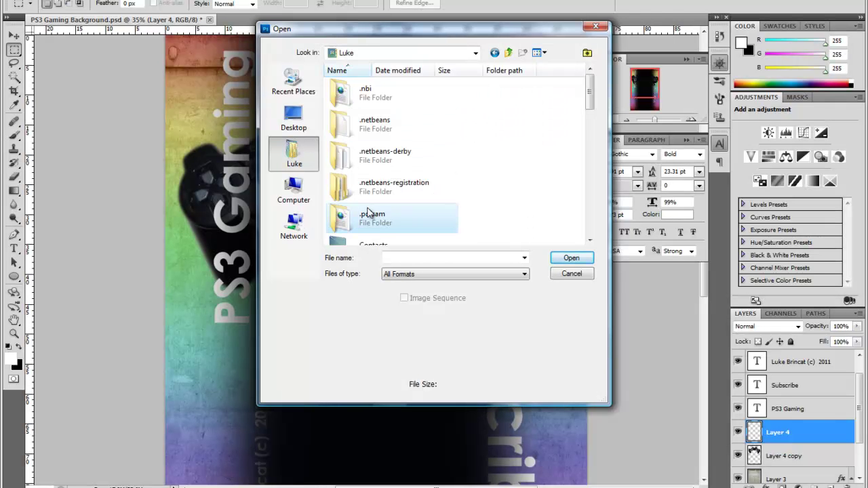
pyautogui.doubleClick(364, 203)
pyautogui.scroll(-3, 434, 162)
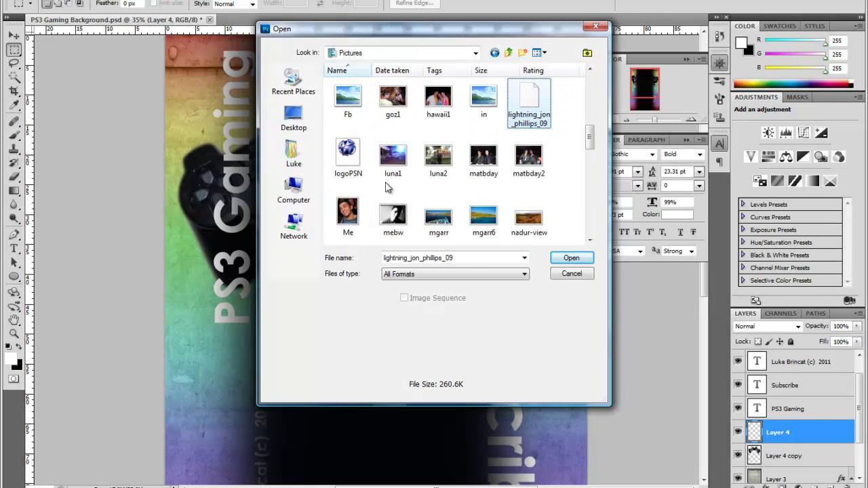
pyautogui.doubleClick(529, 102)
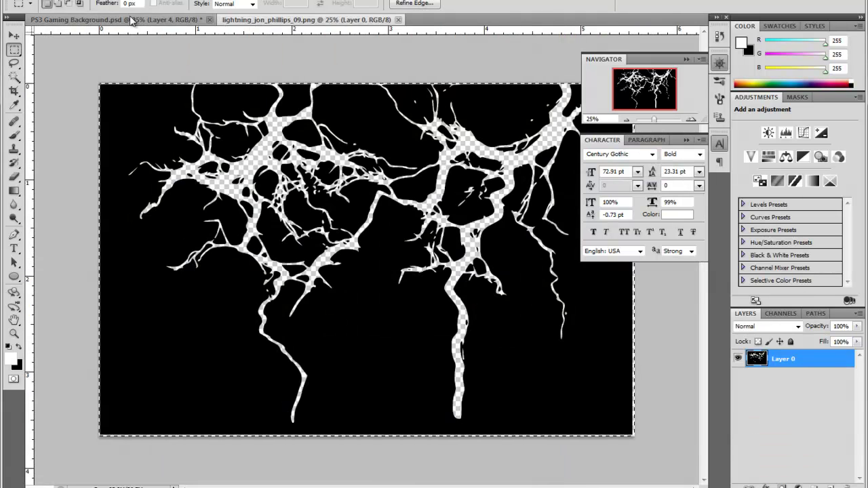
pyautogui.click(115, 19)
# Step: Paste the lightning into the design and resize it to cover the top area to the right edge
pyautogui.hotkey('ctrl', 'v')
pyautogui.hotkey('ctrl', 't')
pyautogui.scroll(-3, 436, 271)
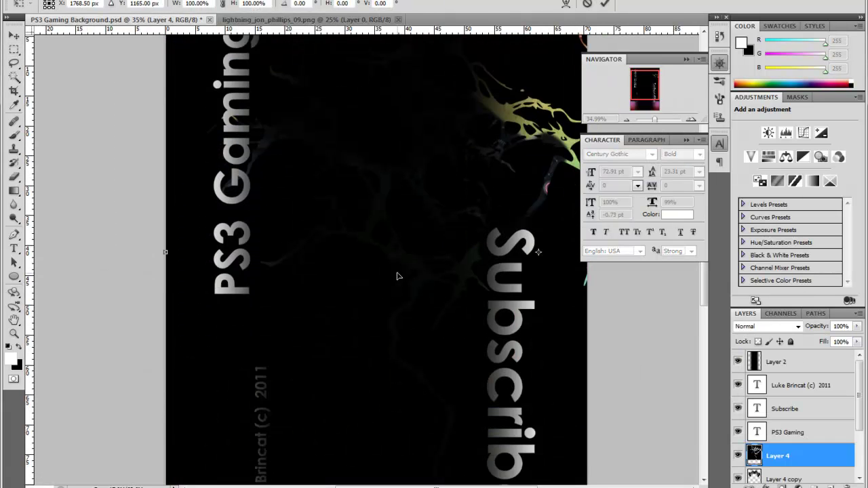
pyautogui.moveTo(116, 471)
pyautogui.mouseDown()
pyautogui.moveTo(310, 265)
pyautogui.moveTo(378, 270)
pyautogui.moveTo(339, 188)
pyautogui.moveTo(350, 277)
pyautogui.moveTo(339, 208)
pyautogui.mouseUp()
pyautogui.scroll(2, 310, 264)
pyautogui.scroll(3, 352, 265)
pyautogui.moveTo(351, 266); pyautogui.dragTo(357, 221)
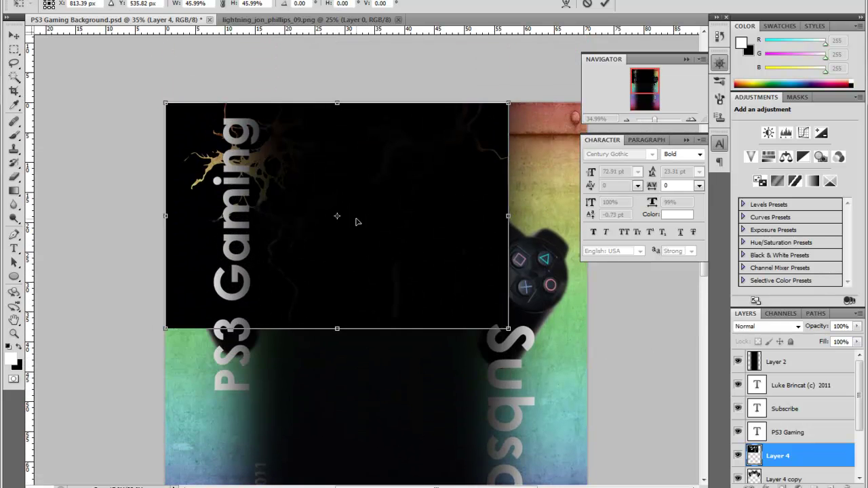
pyautogui.moveTo(509, 215); pyautogui.dragTo(588, 216)
pyautogui.moveTo(376, 332); pyautogui.dragTo(381, 330)
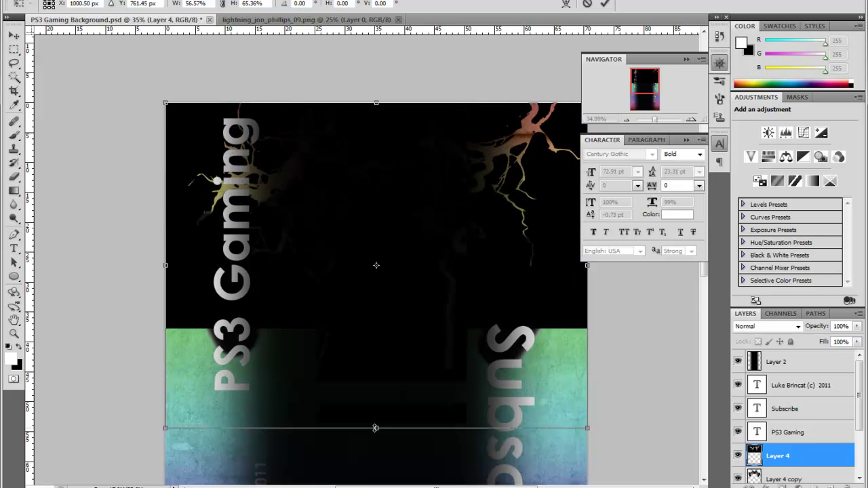
pyautogui.press('Return')
# Step: Clip the lightning layer to the controllers layer
pyautogui.scroll(3, 474, 353)
pyautogui.scroll(-2, 789, 451)
pyautogui.keyDown('alt'); pyautogui.click(822, 422); pyautogui.keyUp('alt')
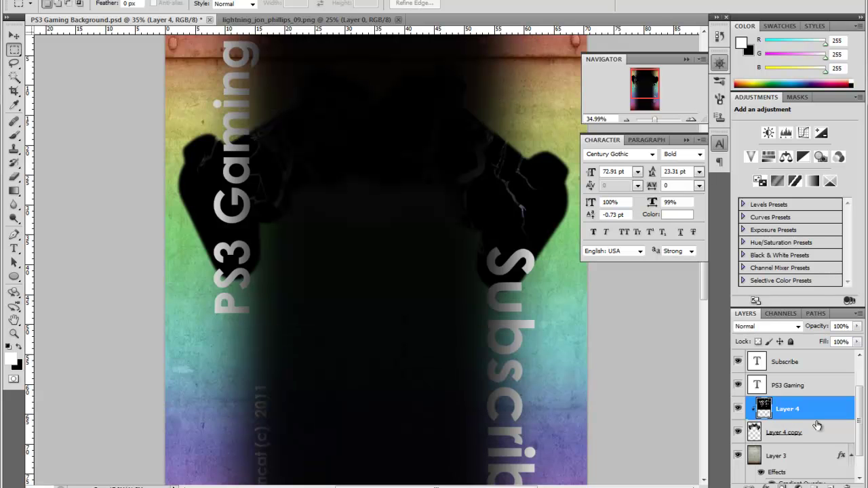
# Step: Release the lightning's clipping mask and set its blend mode to Overlay after trying Color Dodge and Multiply
pyautogui.keyDown('alt'); pyautogui.click(817, 422); pyautogui.keyUp('alt')
pyautogui.click(767, 326)
pyautogui.click(759, 129)
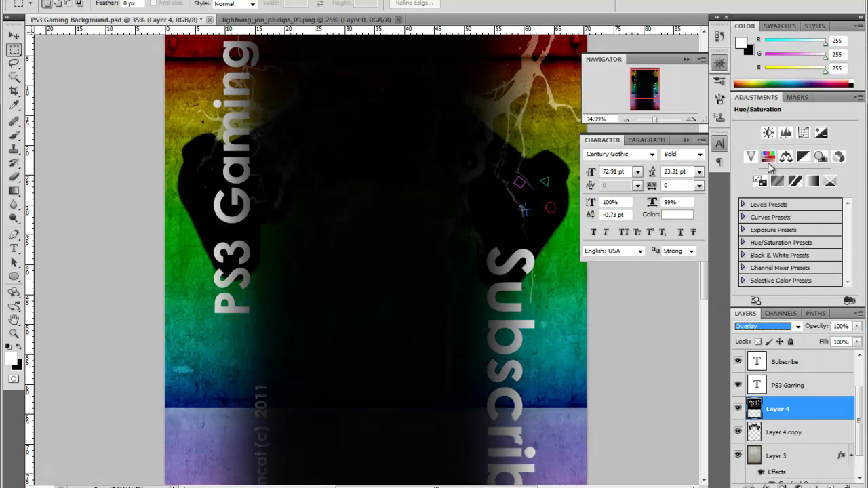
pyautogui.click(766, 326)
pyautogui.click(744, 55)
pyautogui.click(766, 326)
pyautogui.click(745, 162)
# Step: Stretch the lightning layer down to 164% height
pyautogui.hotkey('ctrl', 't')
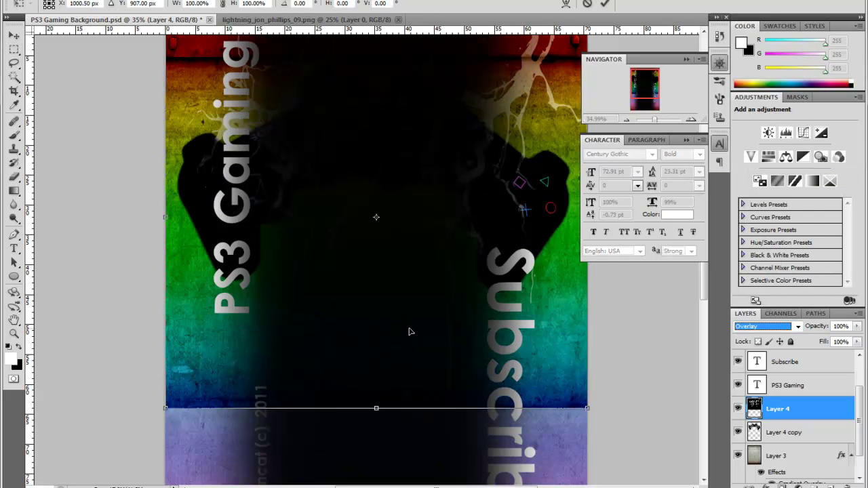
pyautogui.moveTo(376, 410); pyautogui.dragTo(372, 413)
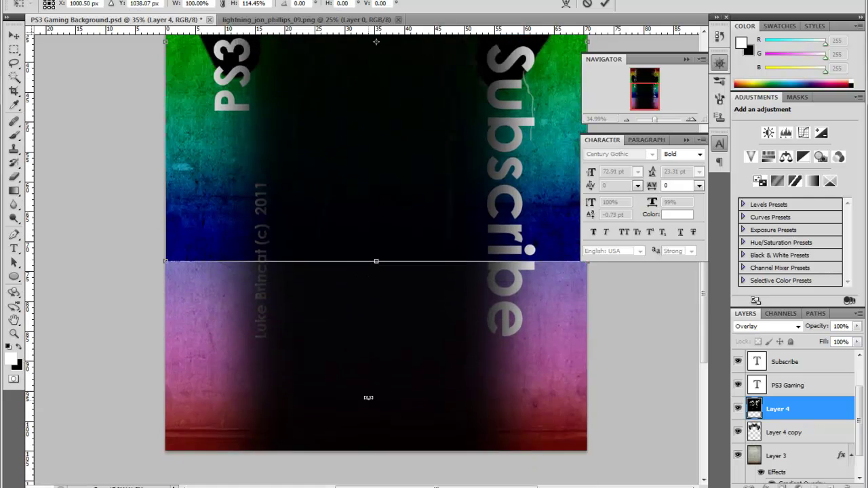
pyautogui.scroll(3, 378, 352)
pyautogui.scroll(2, 385, 355)
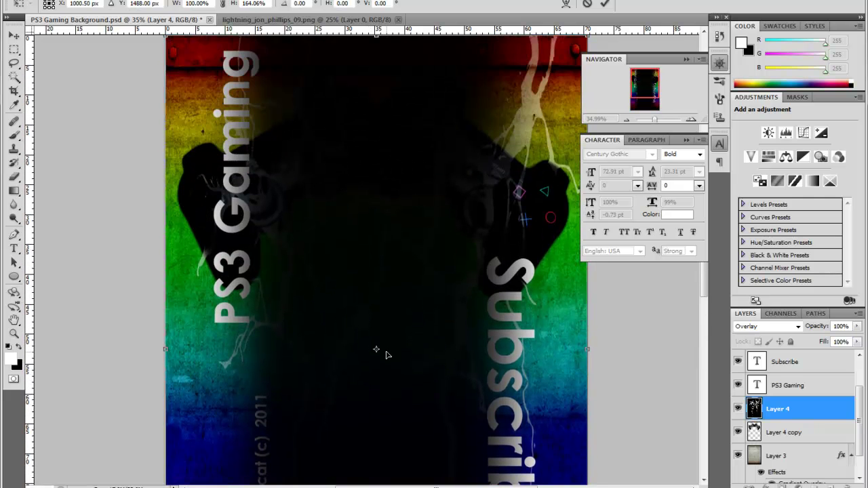
pyautogui.scroll(-3, 385, 357)
pyautogui.press('Return')
# Step: Marquee-select the lower band across the full width and bring up the Fill settings
pyautogui.press('m')
pyautogui.scroll(-1, 386, 357)
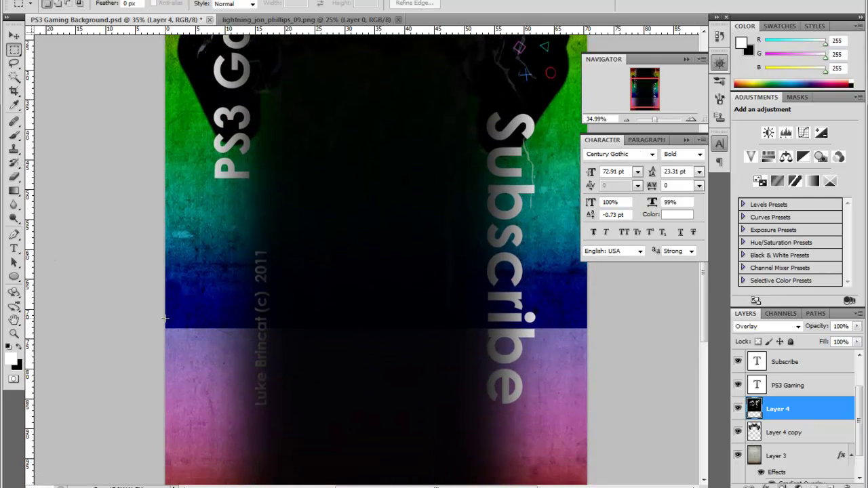
pyautogui.moveTo(163, 321); pyautogui.dragTo(307, 485)
pyautogui.moveTo(173, 485); pyautogui.dragTo(594, 434)
pyautogui.hotkey('shift', 'F5')
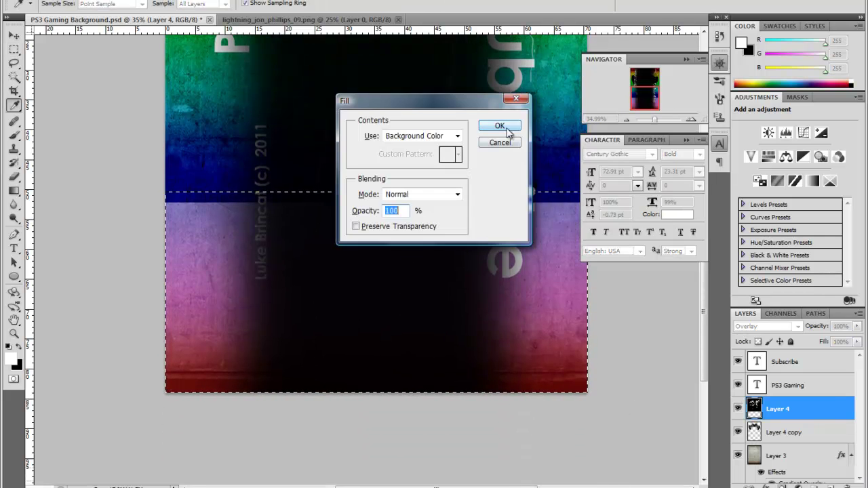
# Step: Fill the selected lower band with the background colour and deselect
pyautogui.click(498, 125)
pyautogui.hotkey('ctrl', 'd')
pyautogui.scroll(2, 285, 333)
pyautogui.scroll(2, 288, 337)
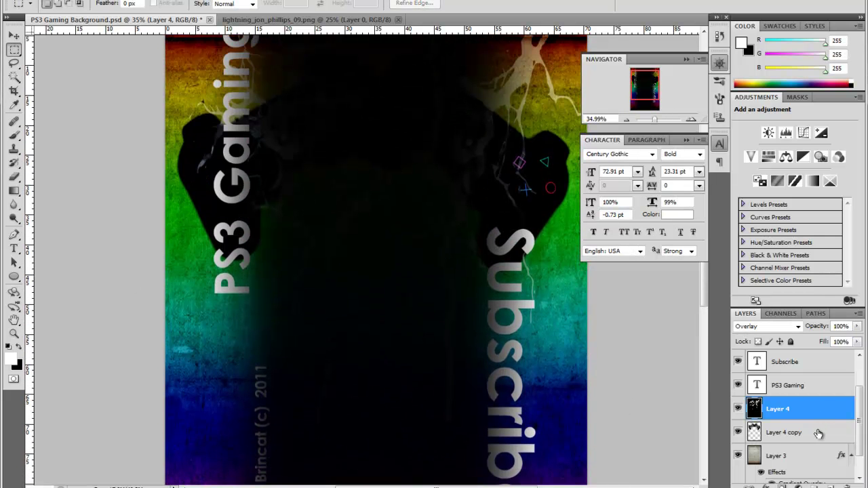
# Step: Lower the lightning layer's opacity to 59% and zoom out to view the whole design
pyautogui.moveTo(858, 329); pyautogui.dragTo(831, 341)
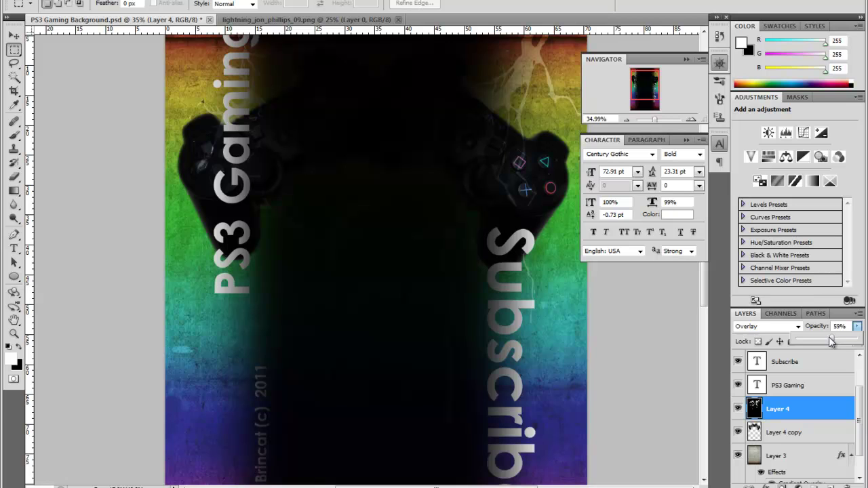
pyautogui.scroll(1, 381, 310)
pyautogui.scroll(1, 383, 316)
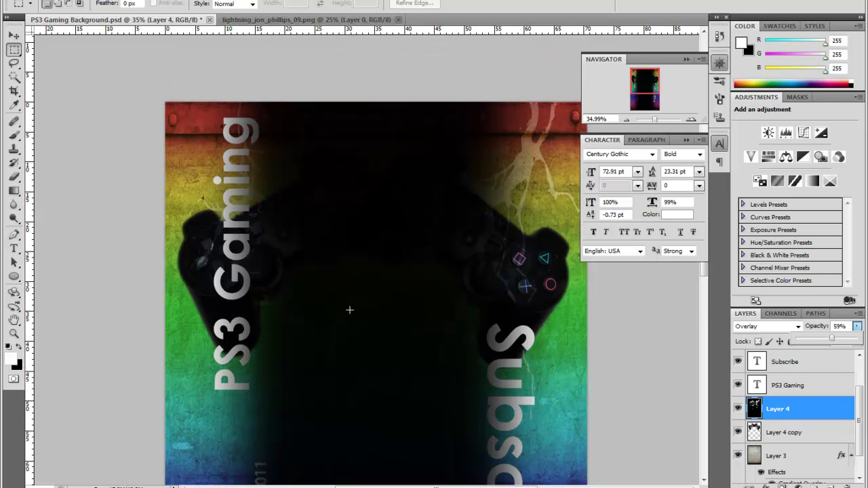
pyautogui.scroll(-1, 278, 266)
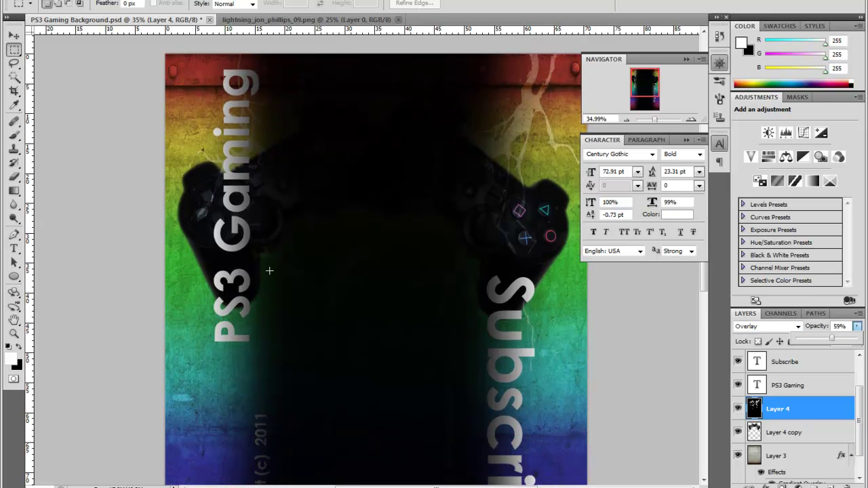
pyautogui.scroll(-2, 336, 290)
pyautogui.scroll(-1, 337, 293)
pyautogui.scroll(3, 332, 272)
pyautogui.click(655, 121)
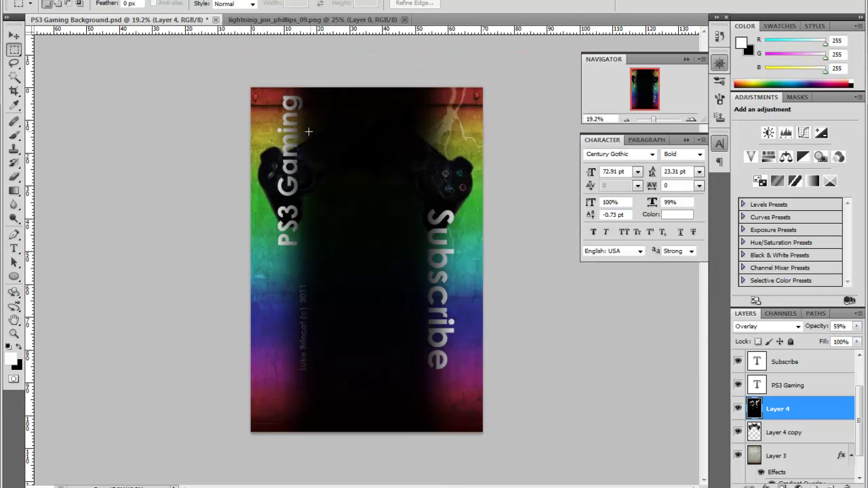
pyautogui.hotkey('alt', 'f')
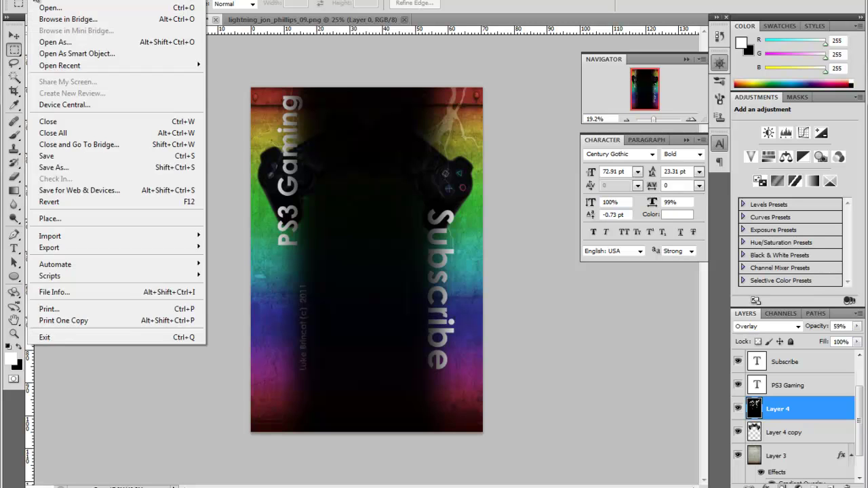